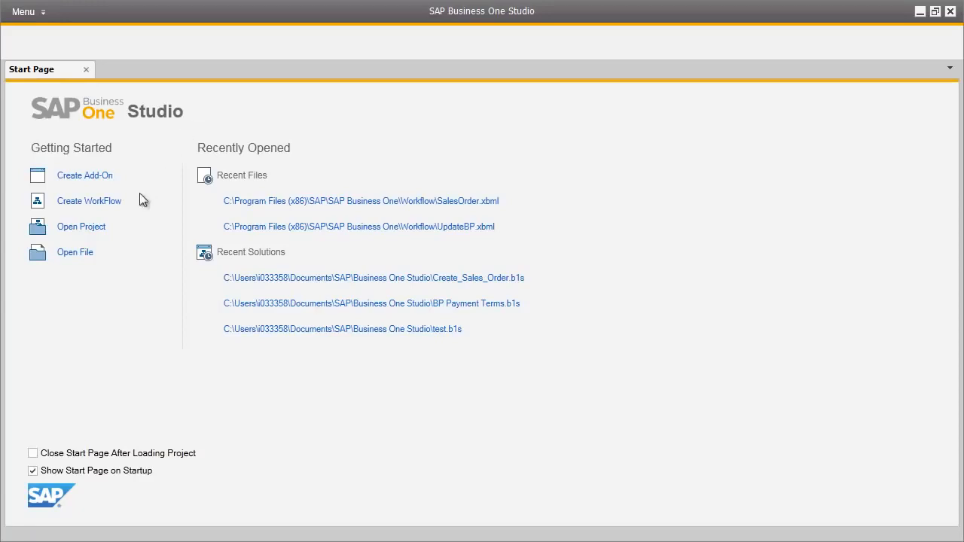
# Create a new workflow project named BP Credit Limits in the default folder.
pyautogui.click(110, 204)
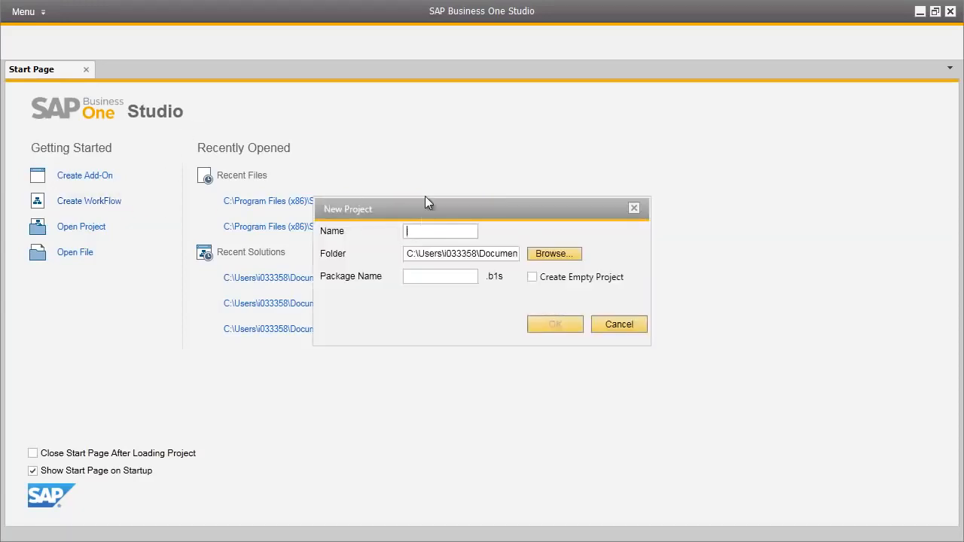
pyautogui.write('BP Credit Limits')
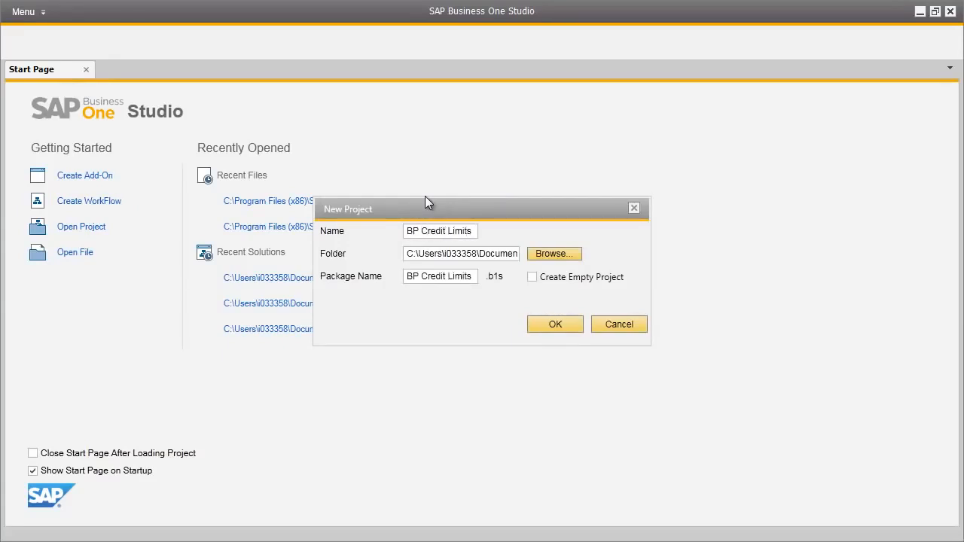
pyautogui.click(560, 323)
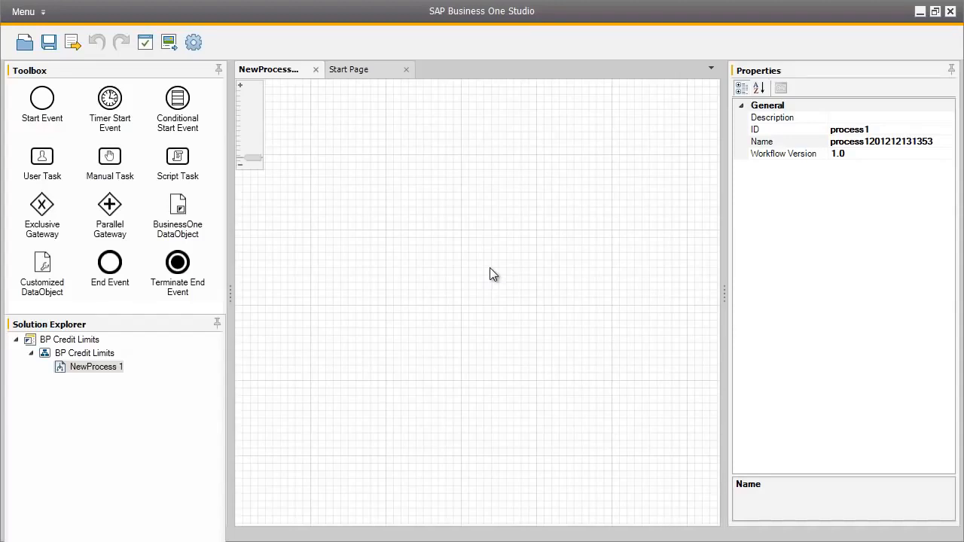
# Set both the ID and the name of the new process to BPCreditLimit.
pyautogui.click(872, 129)
pyautogui.write('BPCredit')
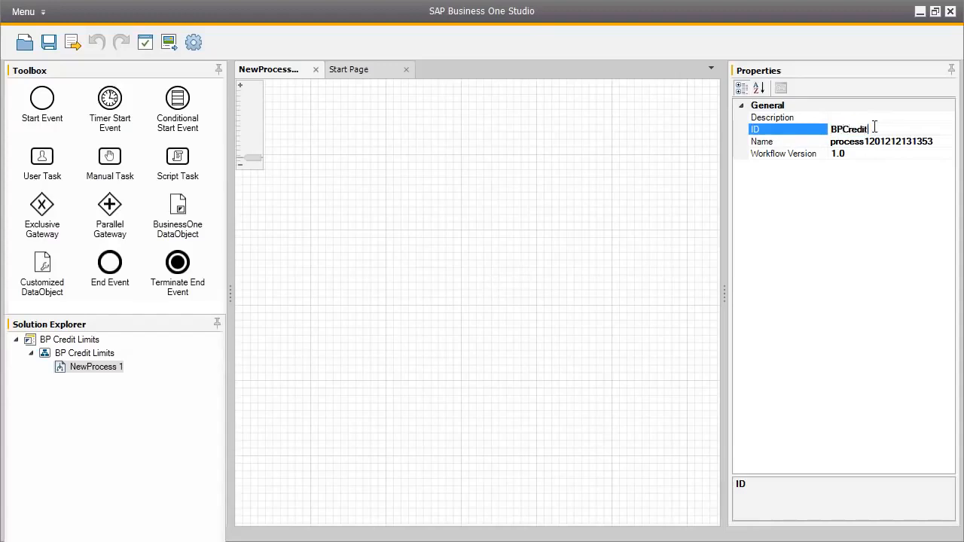
pyautogui.write('Limit')
pyautogui.click(913, 141)
pyautogui.write('BP')
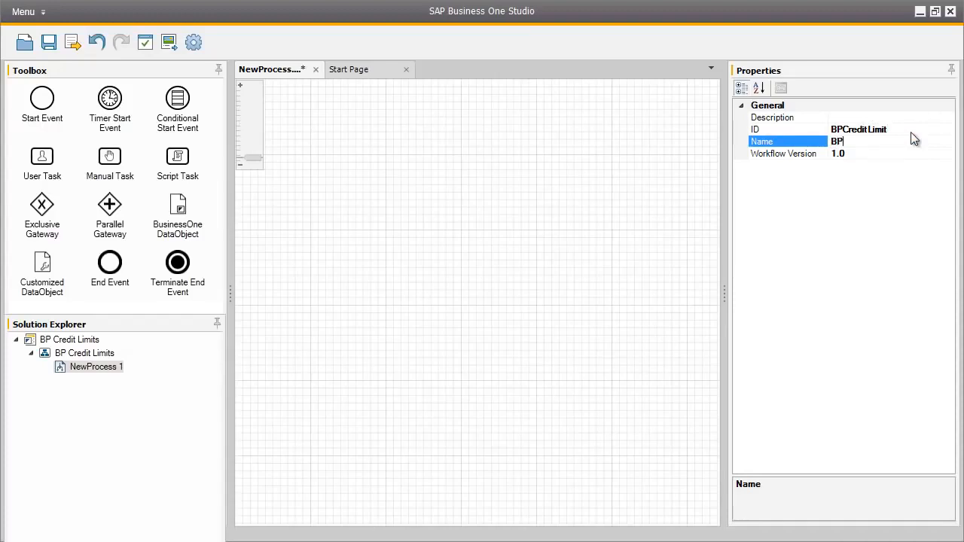
pyautogui.write('CreditLimit')
# Place a start event and a user task on the empty canvas and connect the start event to the task.
pyautogui.moveTo(53, 100); pyautogui.dragTo(296, 230)
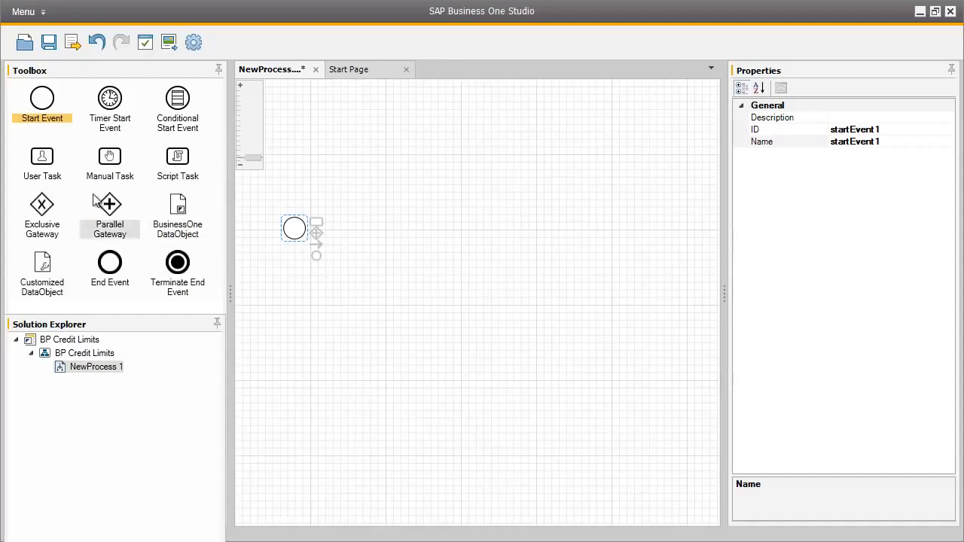
pyautogui.click(42, 160)
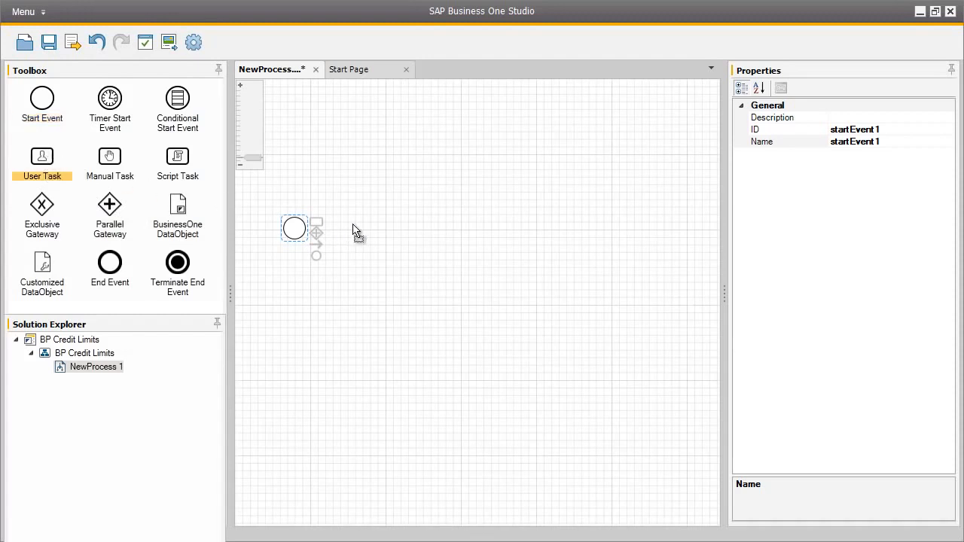
pyautogui.click(377, 229)
pyautogui.moveTo(319, 246); pyautogui.dragTo(381, 254)
# Assign the BusinessPartners business object to the first user task, skipping the company login.
pyautogui.click(445, 243)
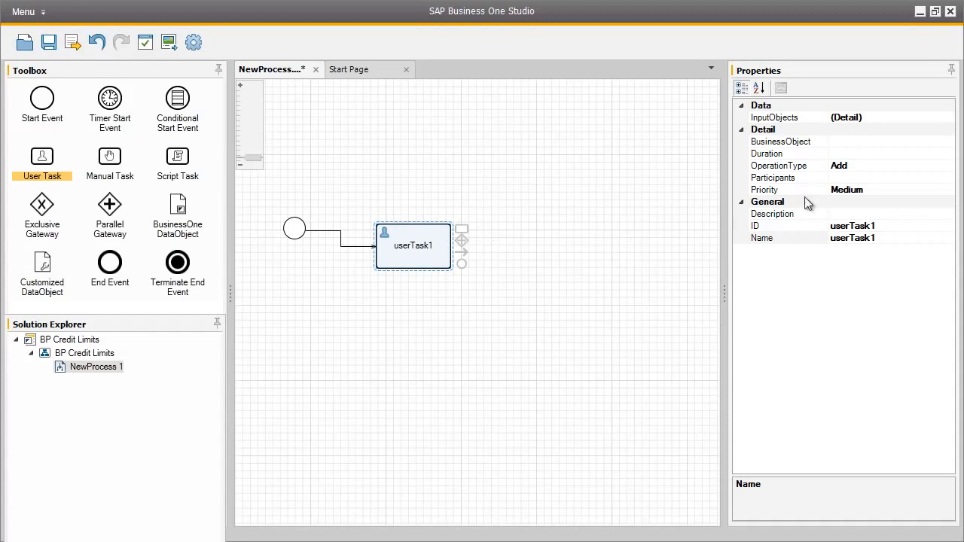
pyautogui.click(894, 144)
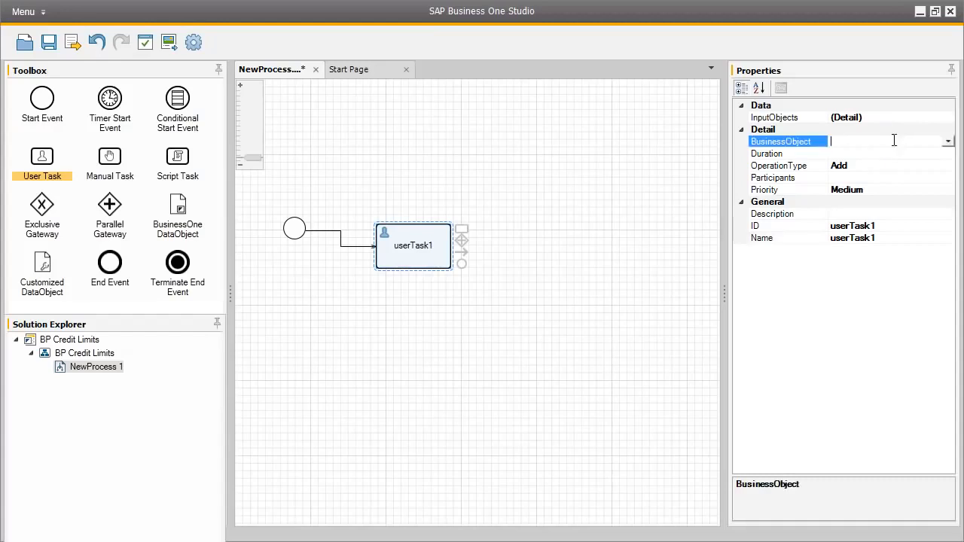
pyautogui.click(948, 143)
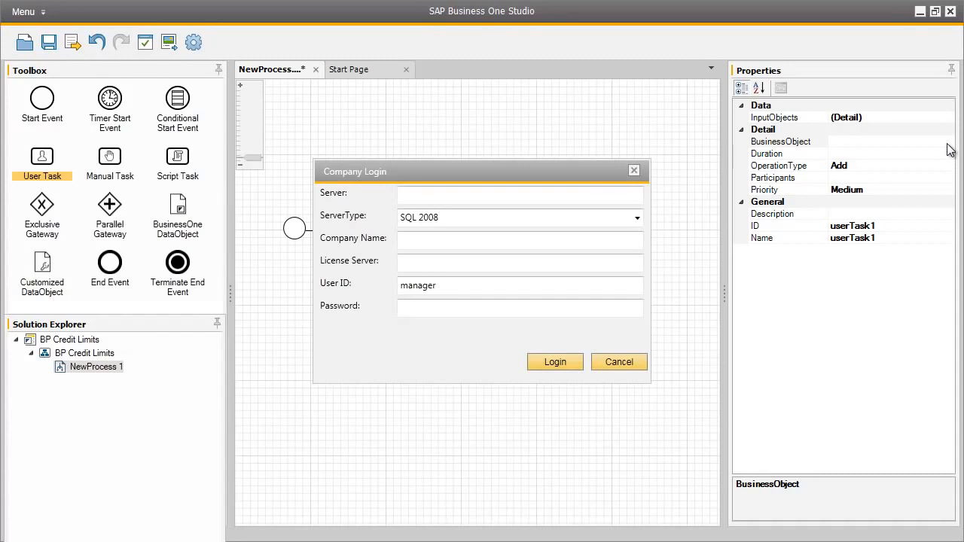
pyautogui.click(630, 362)
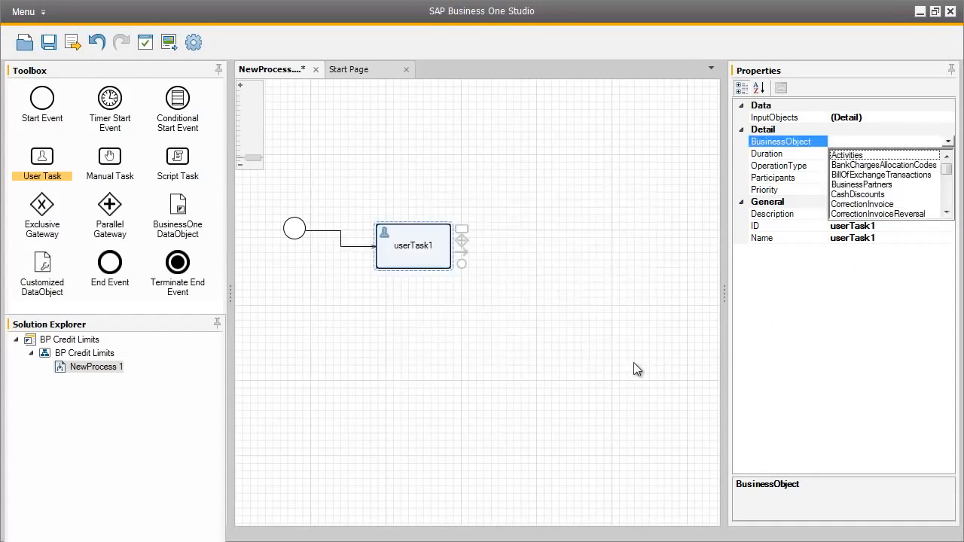
pyautogui.click(893, 188)
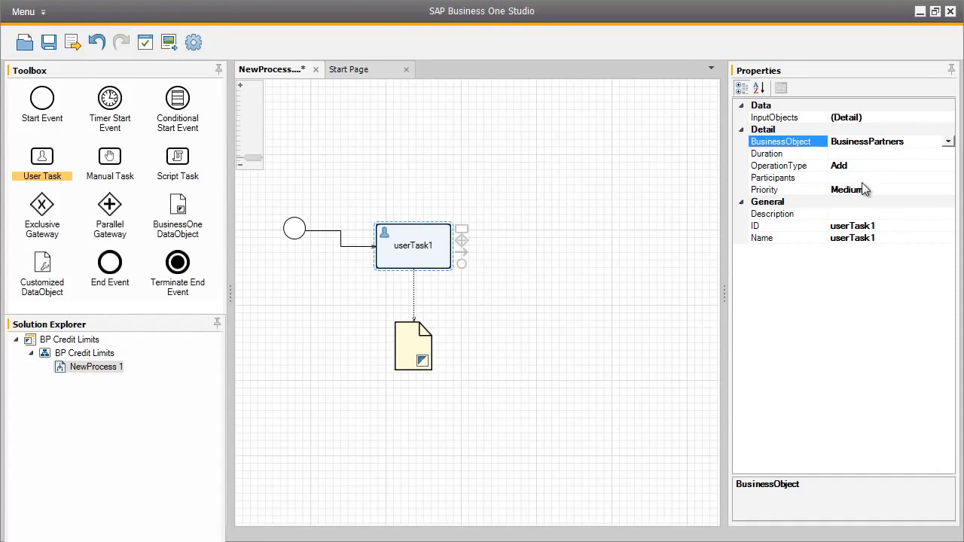
# Add the responsible SAP Business One user as participant of the first user task, skipping the company login.
pyautogui.click(869, 179)
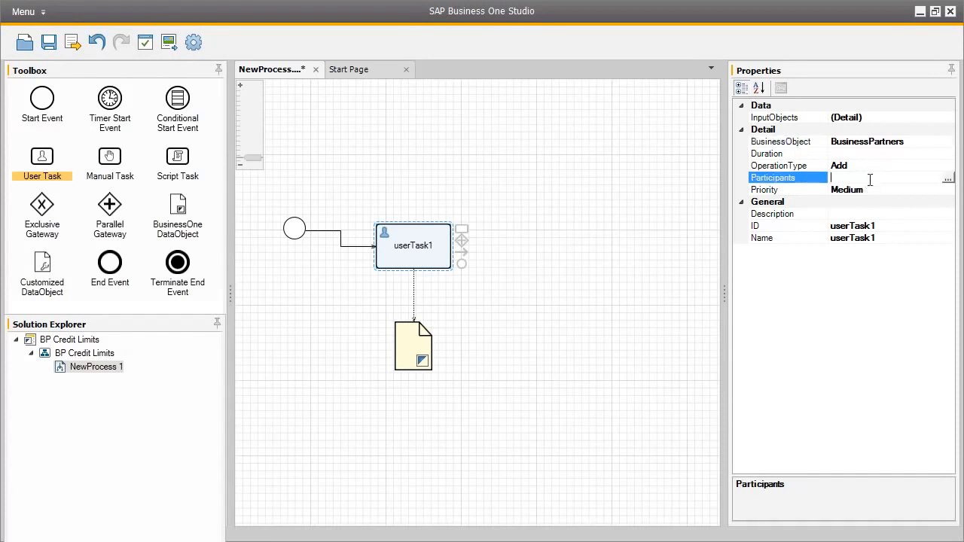
pyautogui.click(950, 181)
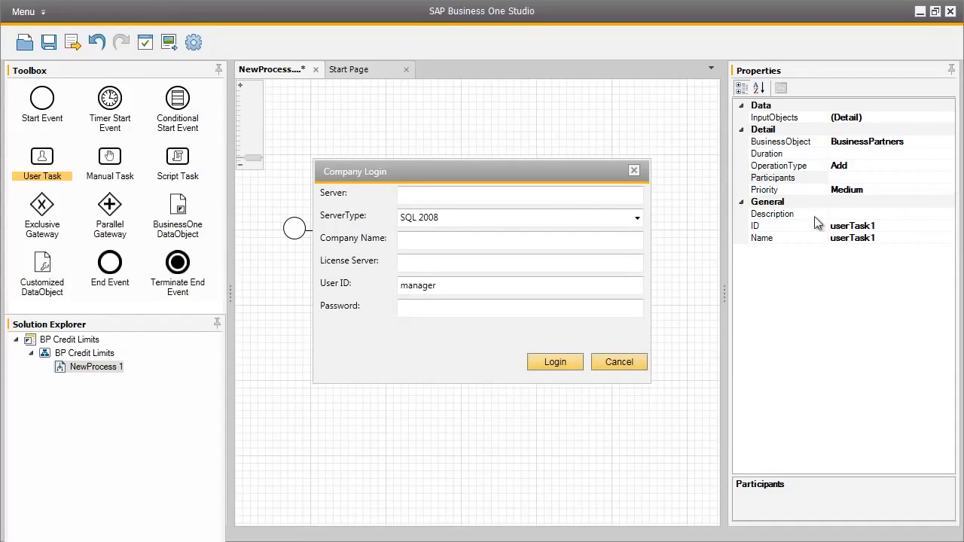
pyautogui.click(464, 199)
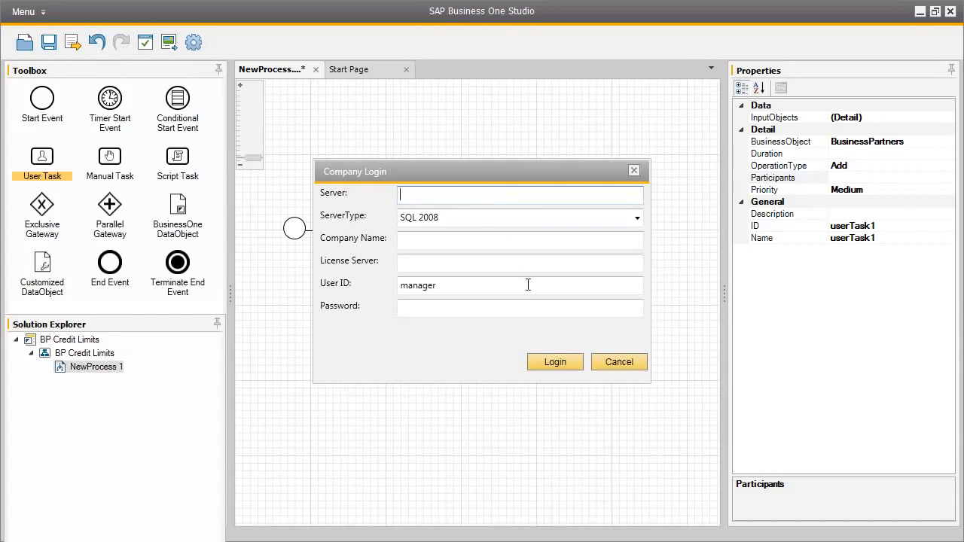
pyautogui.click(617, 364)
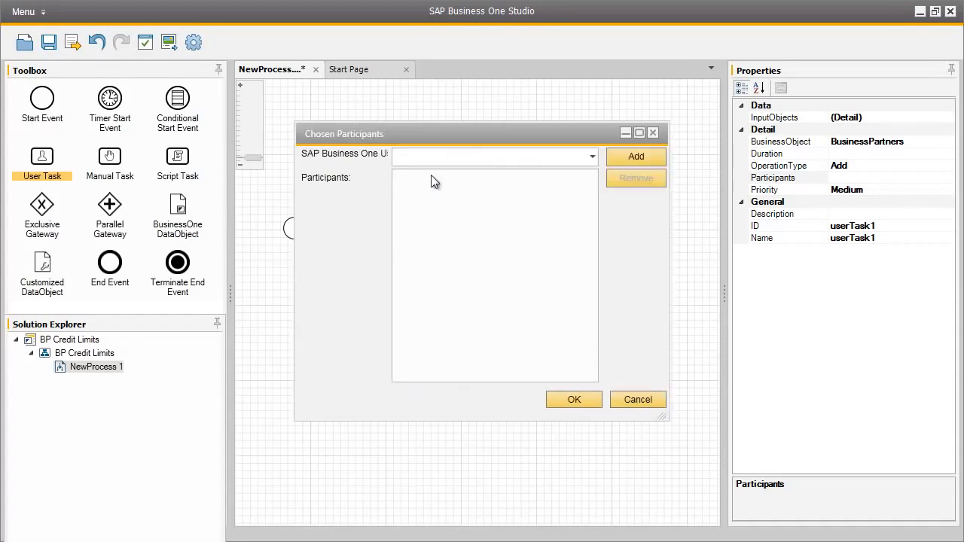
pyautogui.write('brad')
pyautogui.click(624, 159)
pyautogui.click(411, 179)
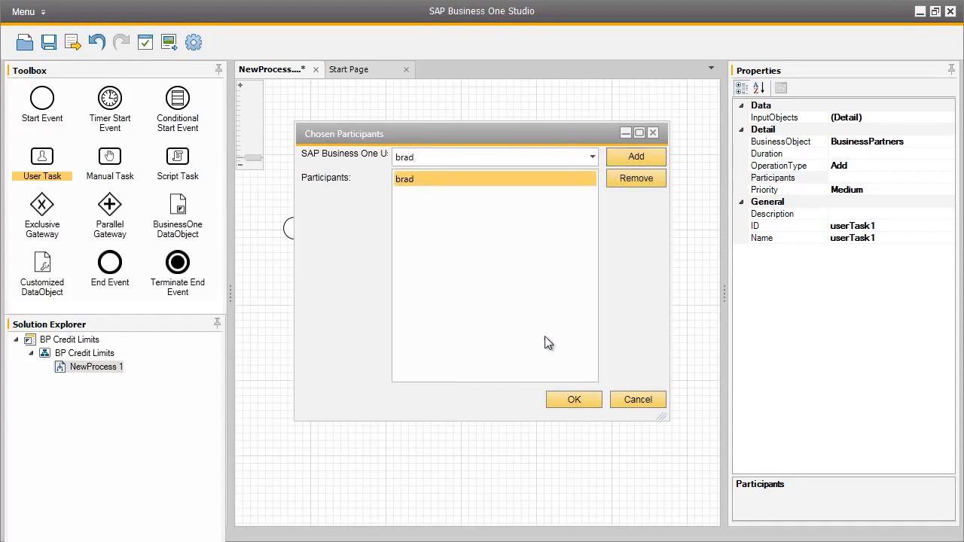
pyautogui.click(583, 399)
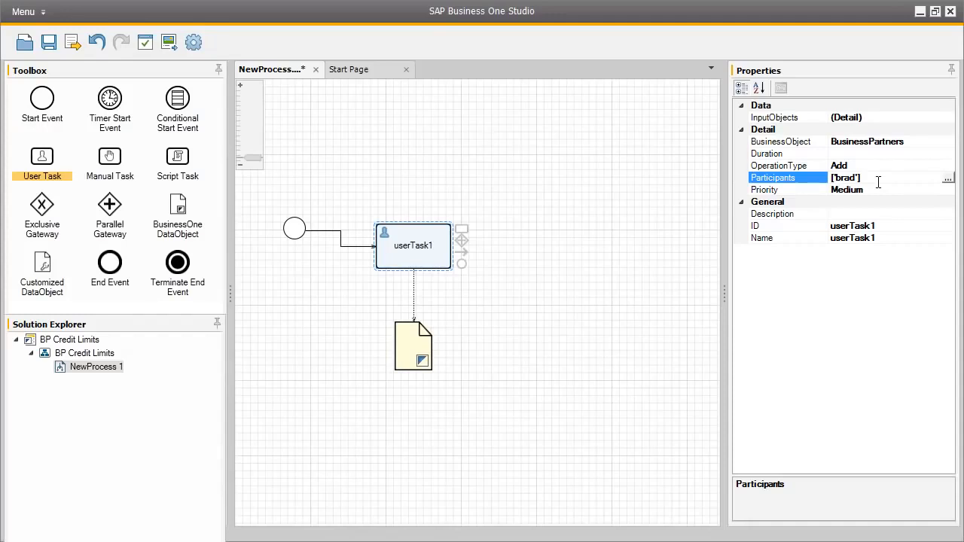
# Set the first user task's ID to AddBP and its name to Add Business Partners.
pyautogui.click(883, 224)
pyautogui.click(883, 225)
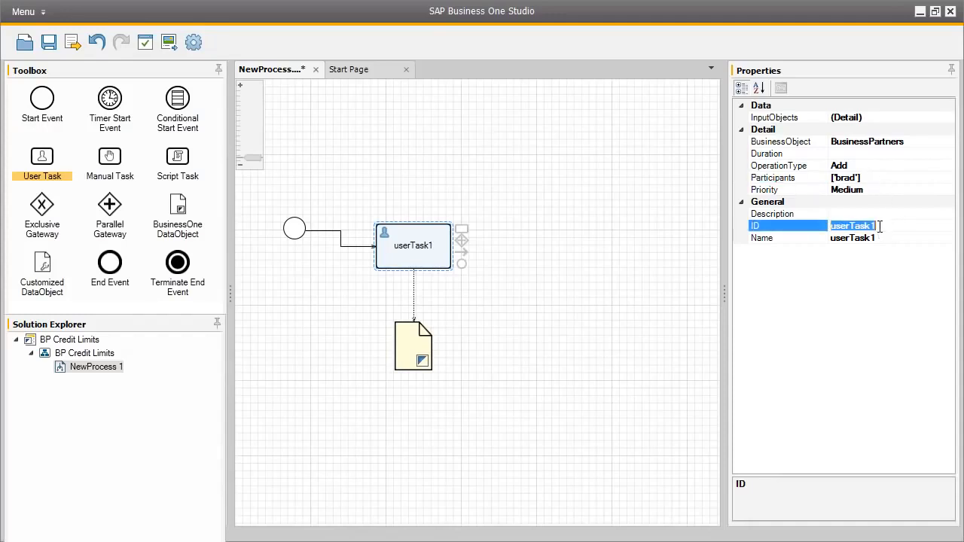
pyautogui.write('AddBP')
pyautogui.click(874, 238)
pyautogui.click(874, 237)
pyautogui.write('Add Business Partners')
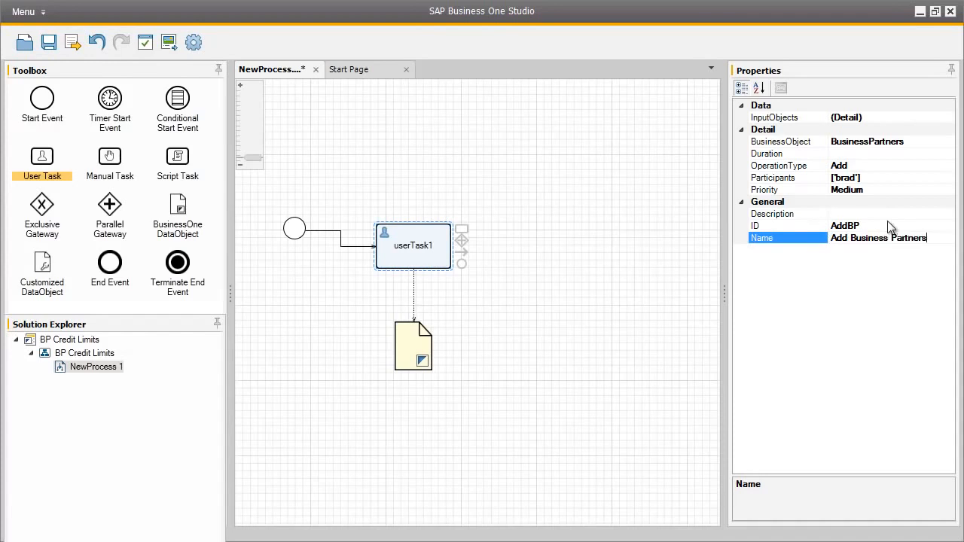
# Enter "Add new business partner" as the description of the Add Business Partners task.
pyautogui.click(899, 214)
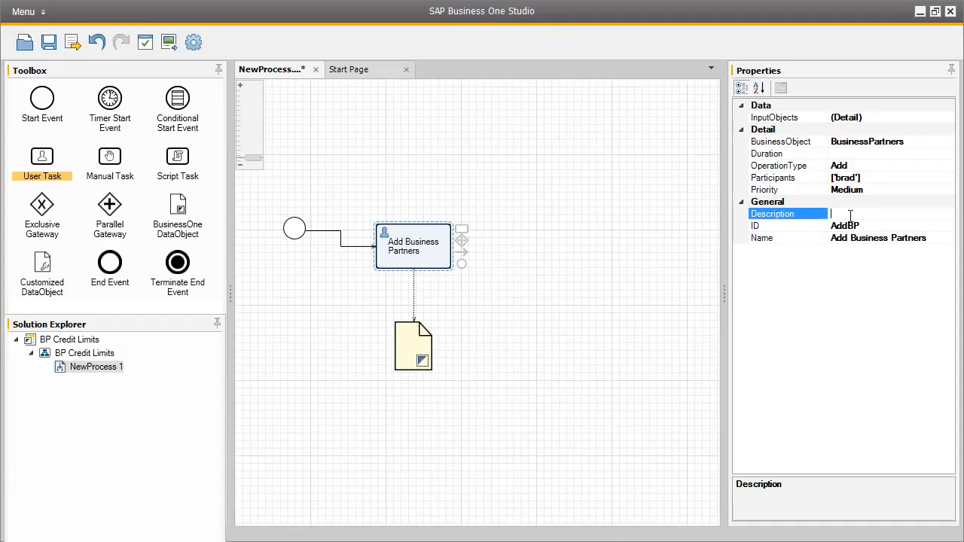
pyautogui.write('Add new business partner')
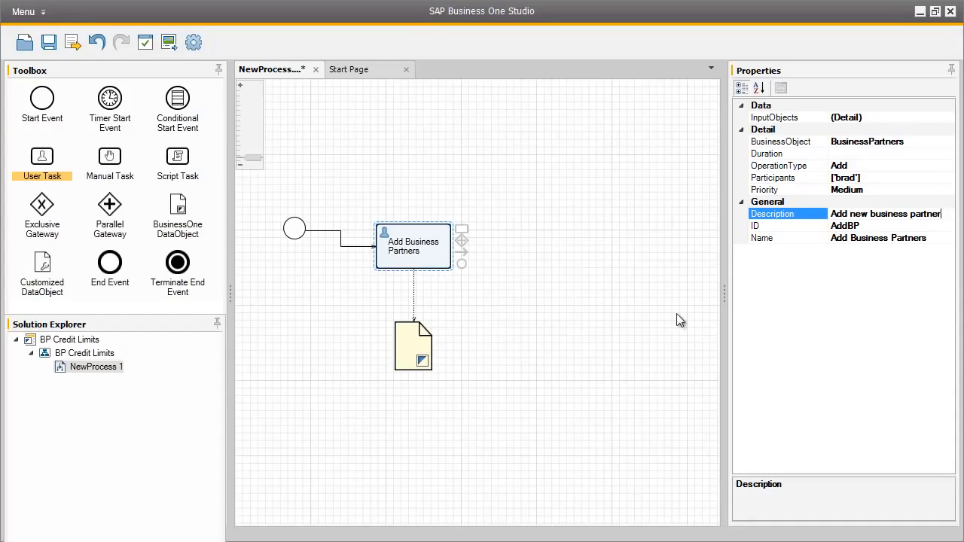
# Set the ID of the data object below the Add Business Partners task to BP and its name to Business Partners.
pyautogui.click(406, 343)
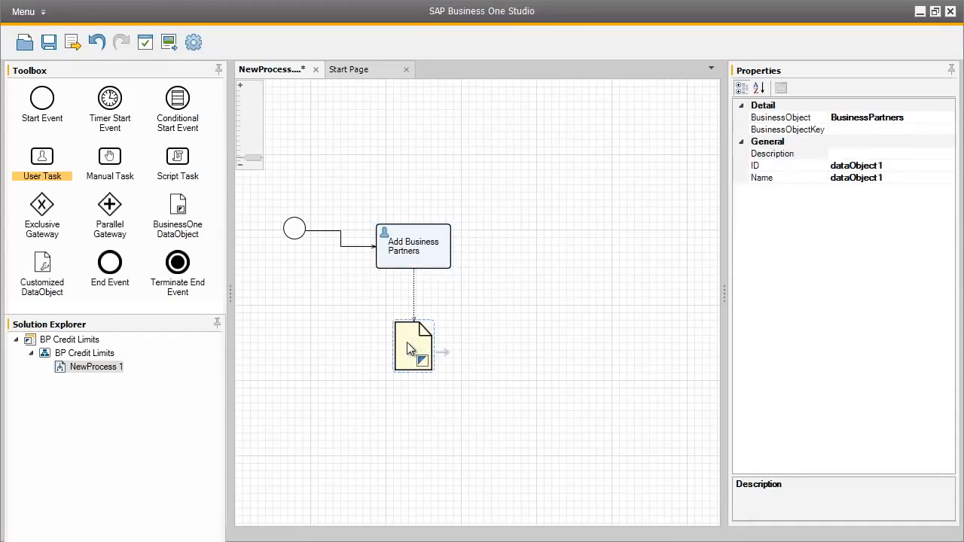
pyautogui.click(878, 165)
pyautogui.doubleClick(878, 165)
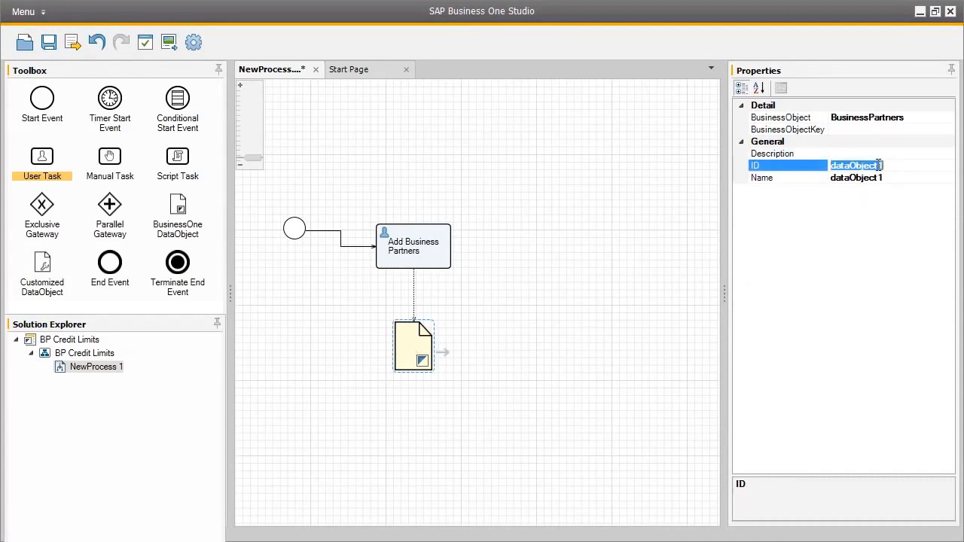
pyautogui.write('BP')
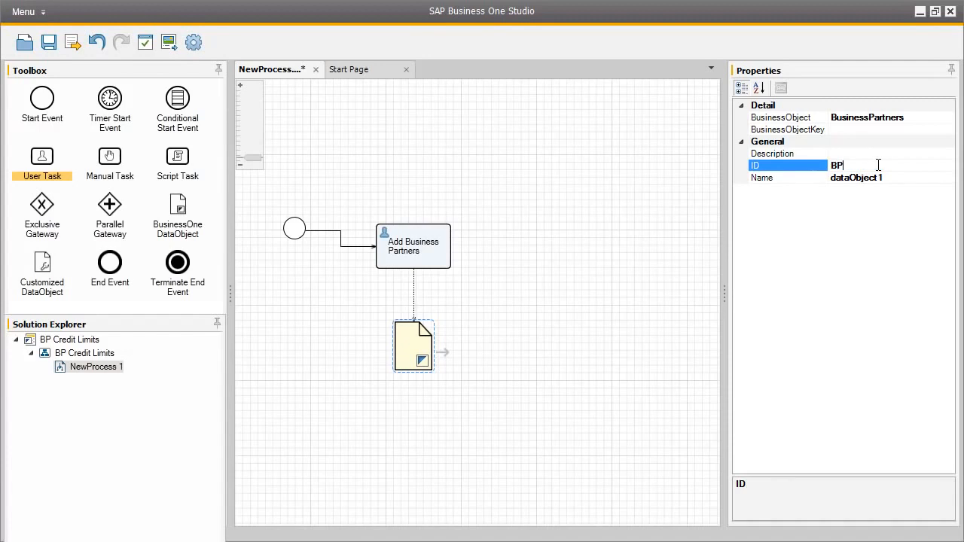
pyautogui.click(876, 177)
pyautogui.doubleClick(876, 177)
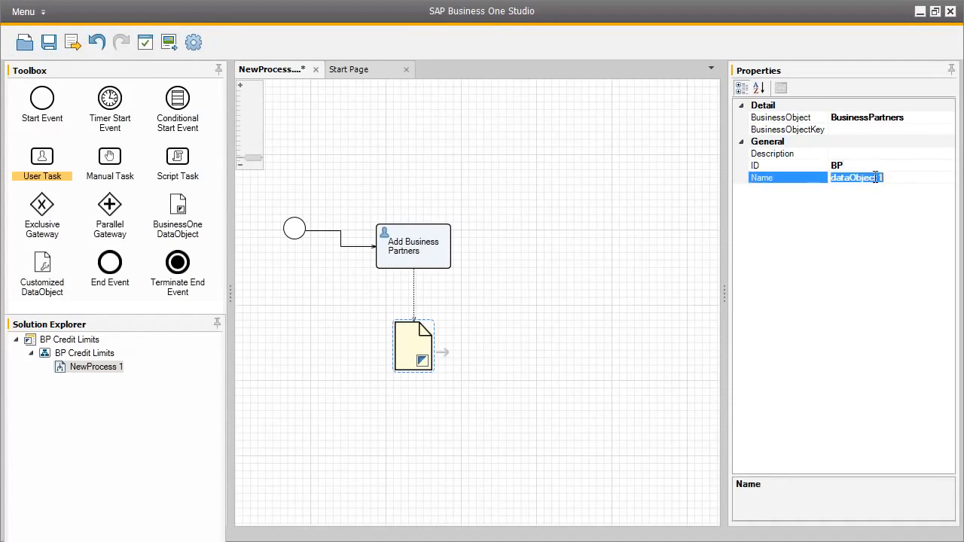
pyautogui.write('Business P')
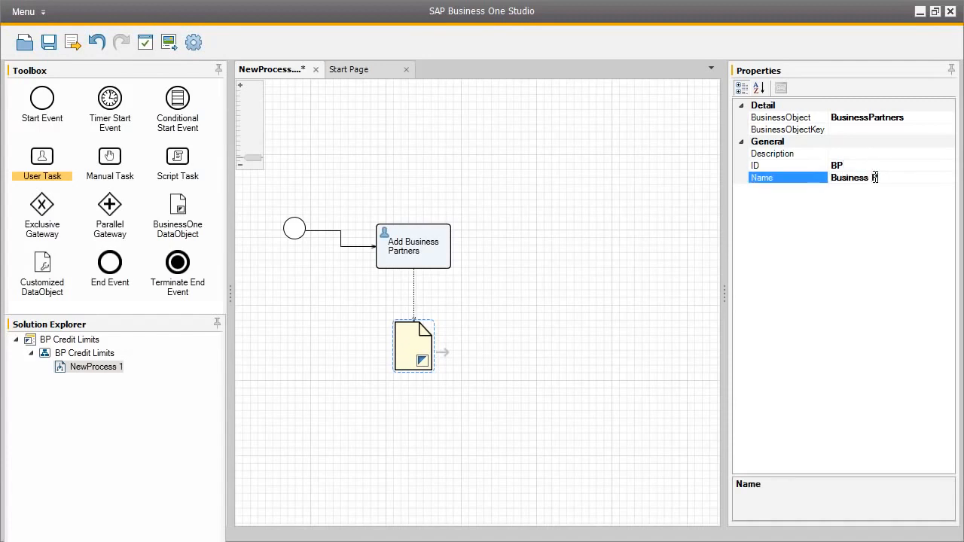
pyautogui.write('artner')
pyautogui.write('s')
# Append a second user task after Add Business Partners and assign it the BusinessPartners business object, skipping the company login.
pyautogui.click(447, 249)
pyautogui.moveTo(464, 232); pyautogui.dragTo(548, 223)
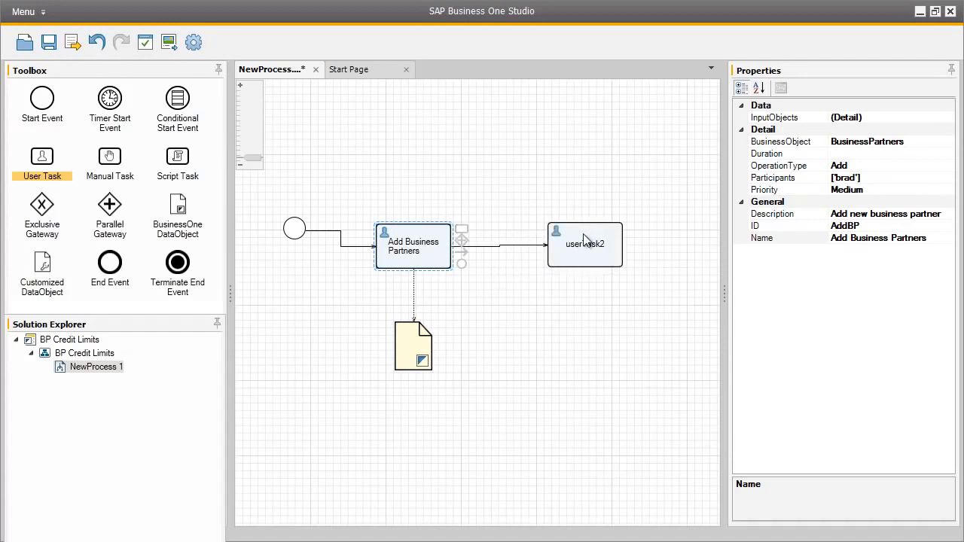
pyautogui.click(586, 234)
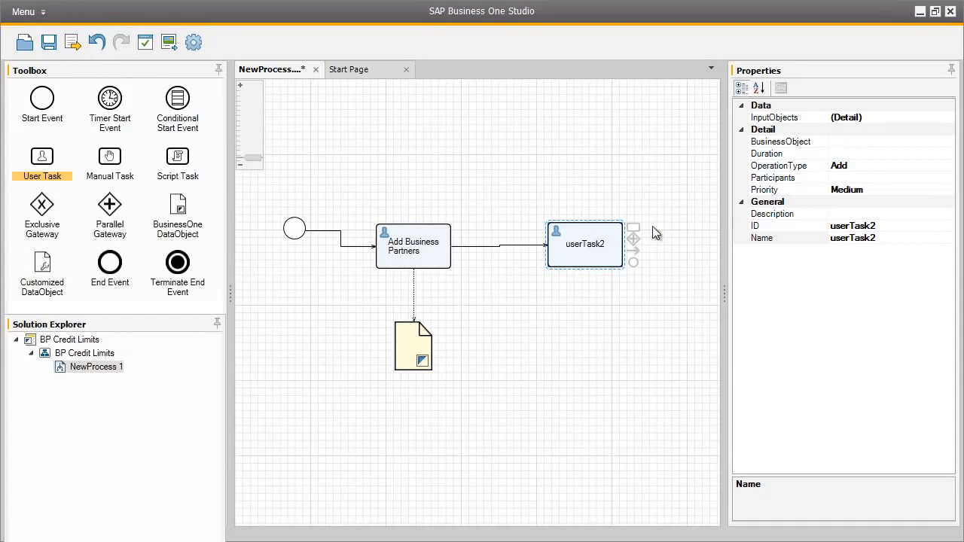
pyautogui.click(850, 143)
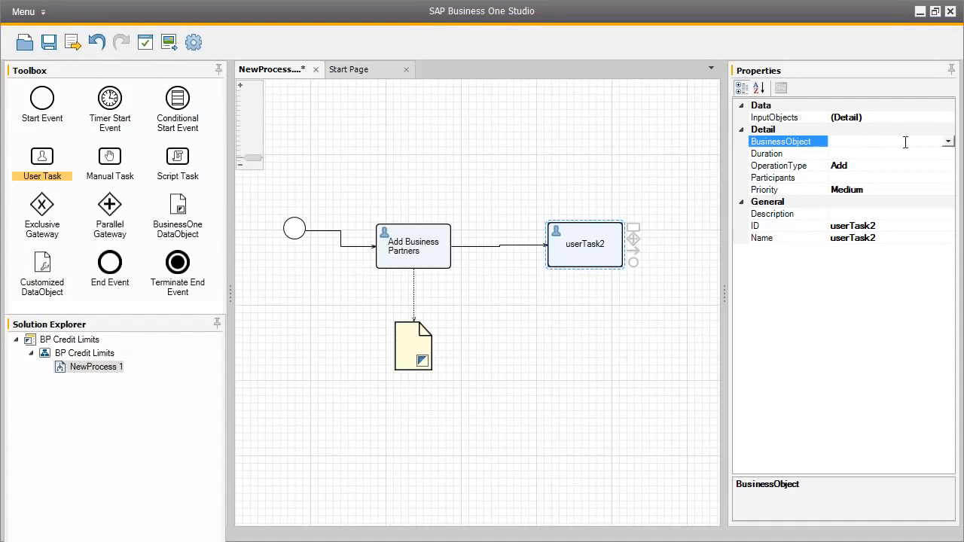
pyautogui.click(948, 143)
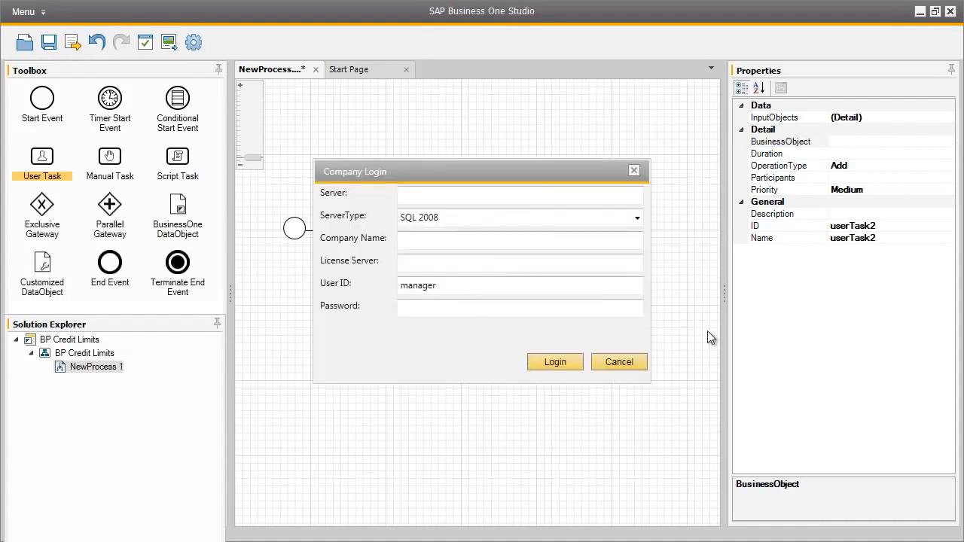
pyautogui.click(640, 361)
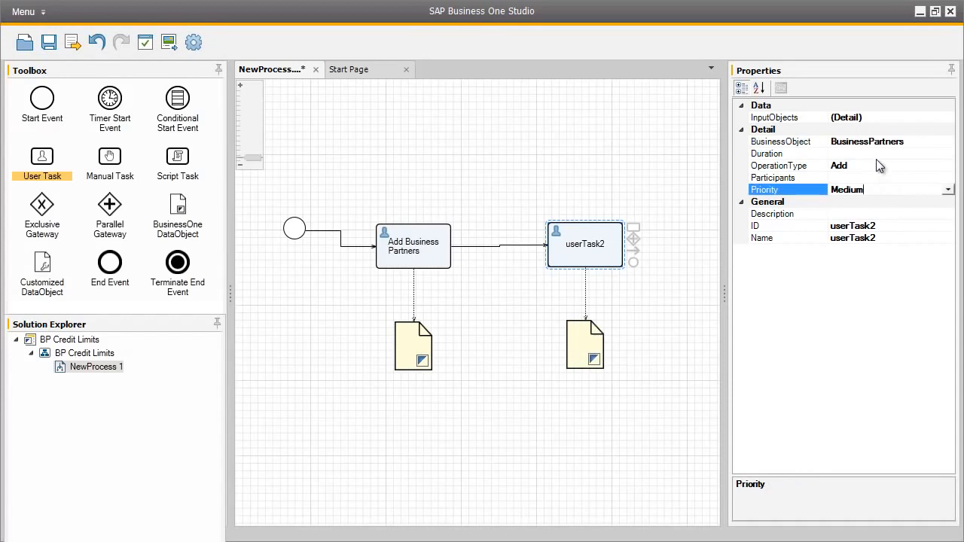
# Set the operation type of the second user task to Update.
pyautogui.click(871, 166)
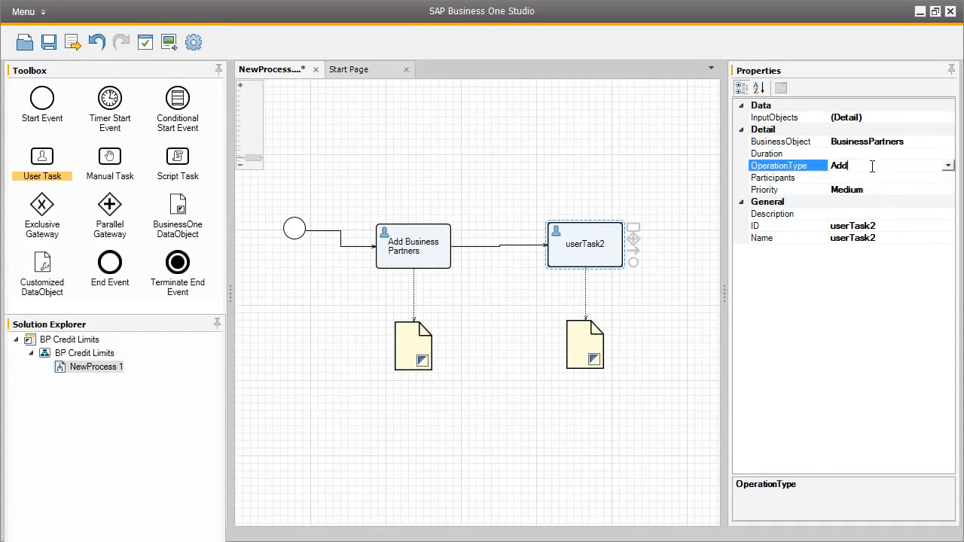
pyautogui.click(948, 167)
pyautogui.click(940, 191)
# Set the second user task's ID to UpdateBP and its name to Update Payment Terms.
pyautogui.click(870, 226)
pyautogui.write('Update')
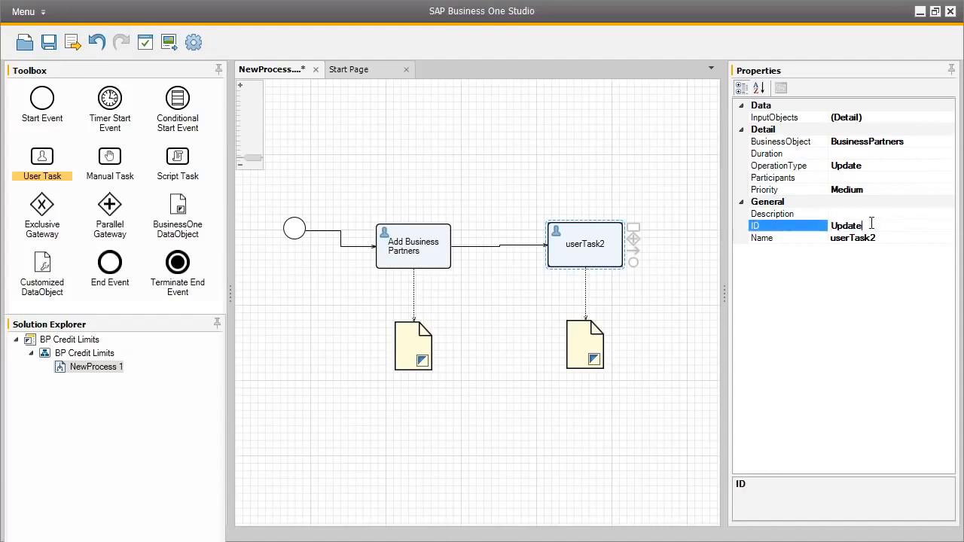
pyautogui.write('BP')
pyautogui.click(872, 238)
pyautogui.write('Update')
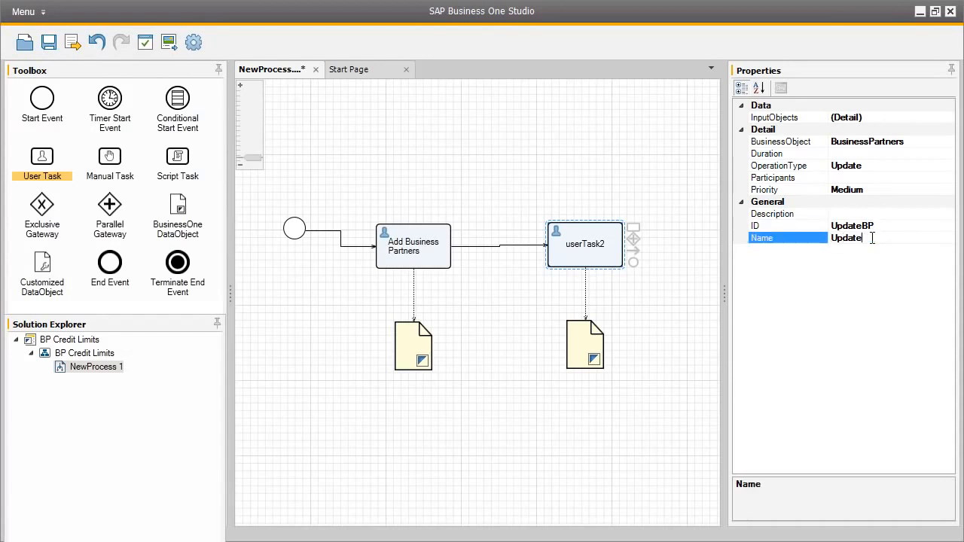
pyautogui.write(' Payment Terms')
# Enter "Assign credit limit terms for this business partner" as the description of the Update Payment Terms task.
pyautogui.click(848, 214)
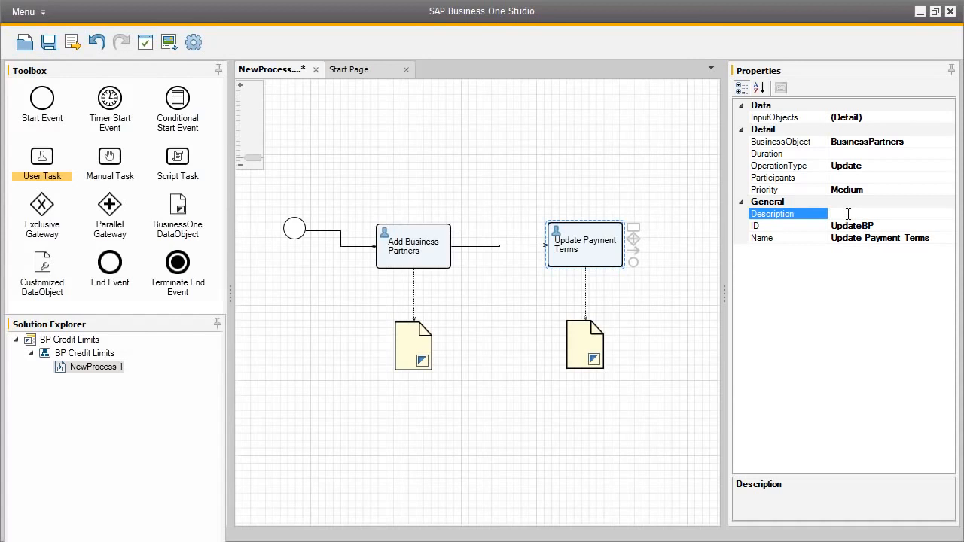
pyautogui.write('Assign')
pyautogui.write(' credit limit')
pyautogui.write(' terms')
pyautogui.write(' for this bus')
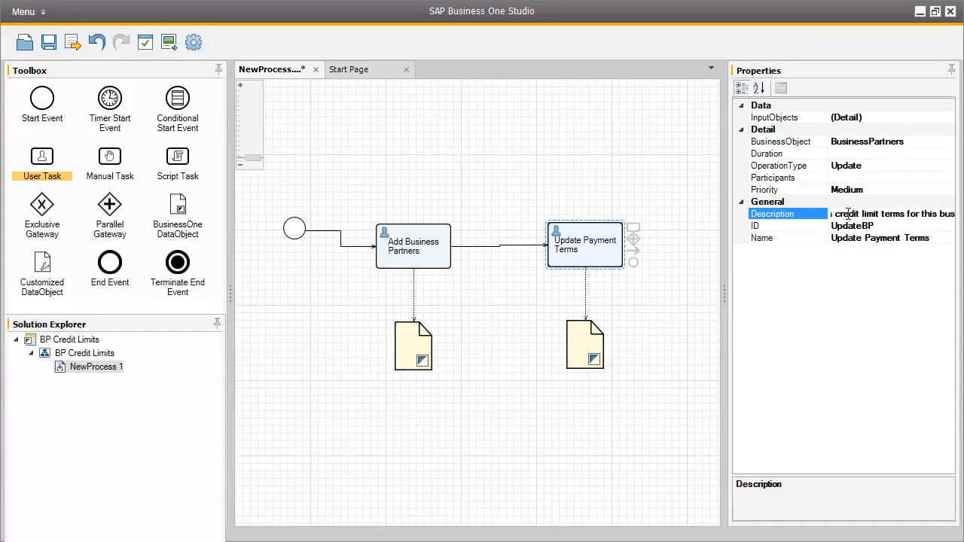
pyautogui.write('iness partner')
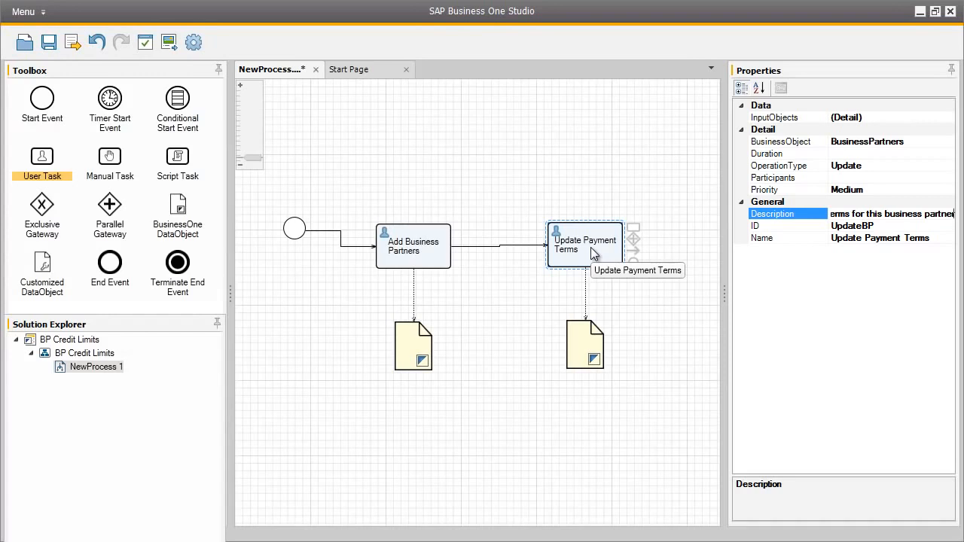
# Connect the BP data object to the Update Payment Terms task and set its input expression to Command with command type Base On.
pyautogui.click(420, 351)
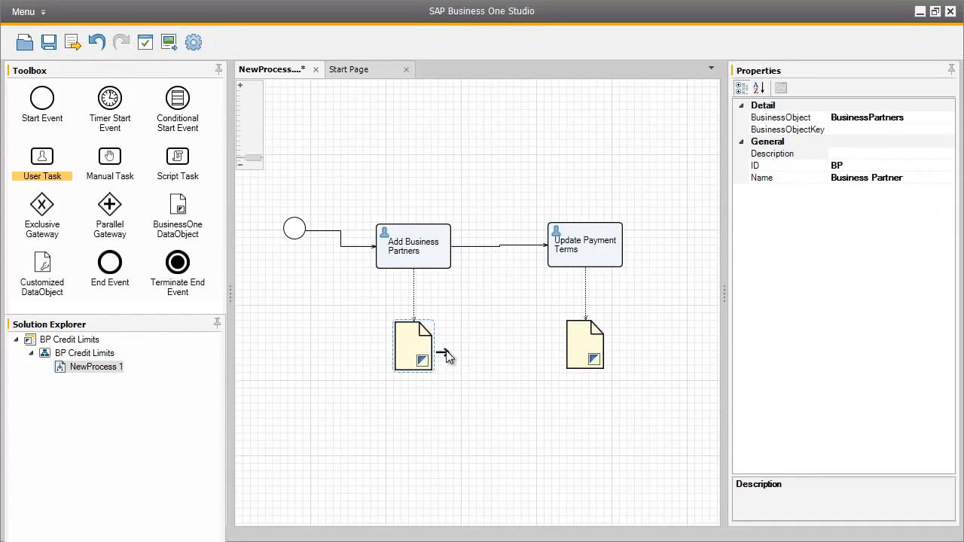
pyautogui.moveTo(502, 330); pyautogui.dragTo(560, 265)
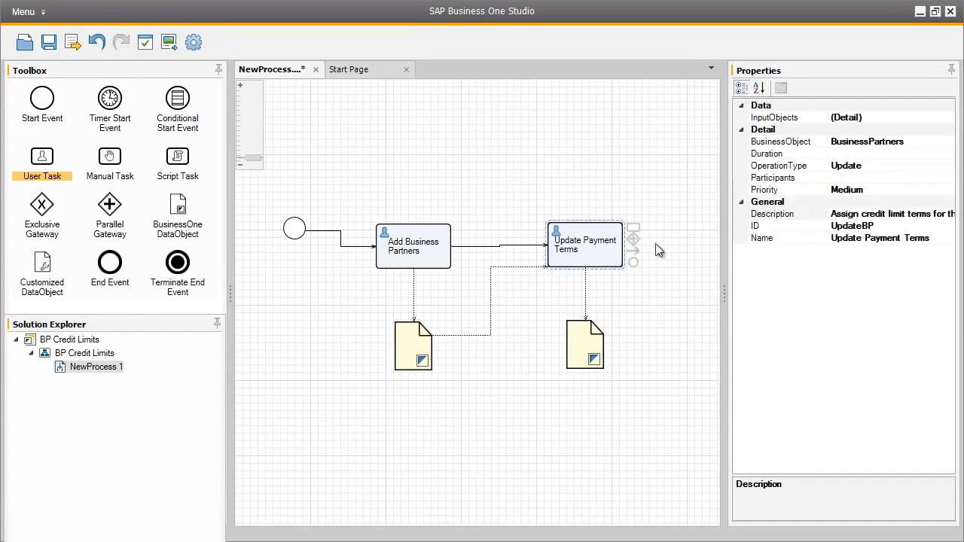
pyautogui.click(920, 119)
pyautogui.click(948, 121)
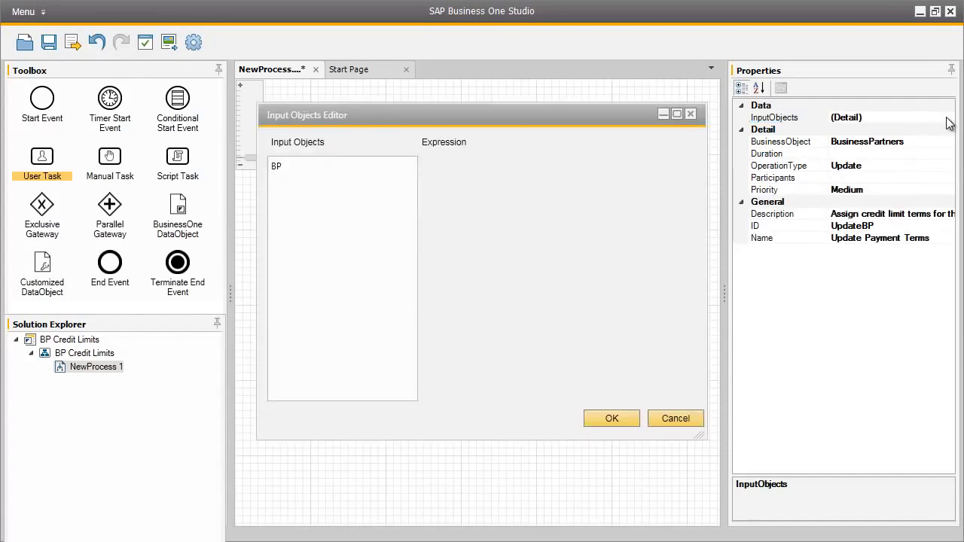
pyautogui.click(284, 167)
pyautogui.moveTo(355, 113); pyautogui.dragTo(555, 114)
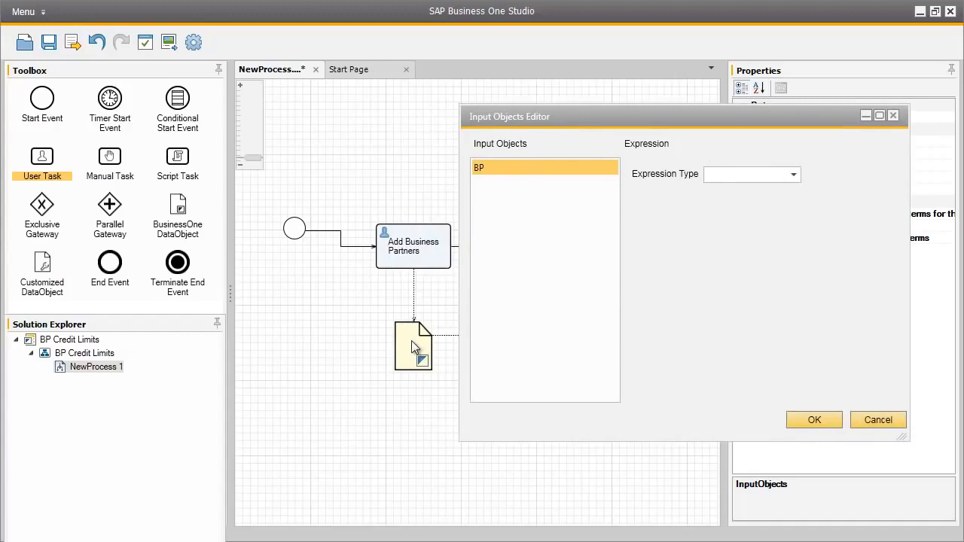
pyautogui.click(796, 175)
pyautogui.click(775, 206)
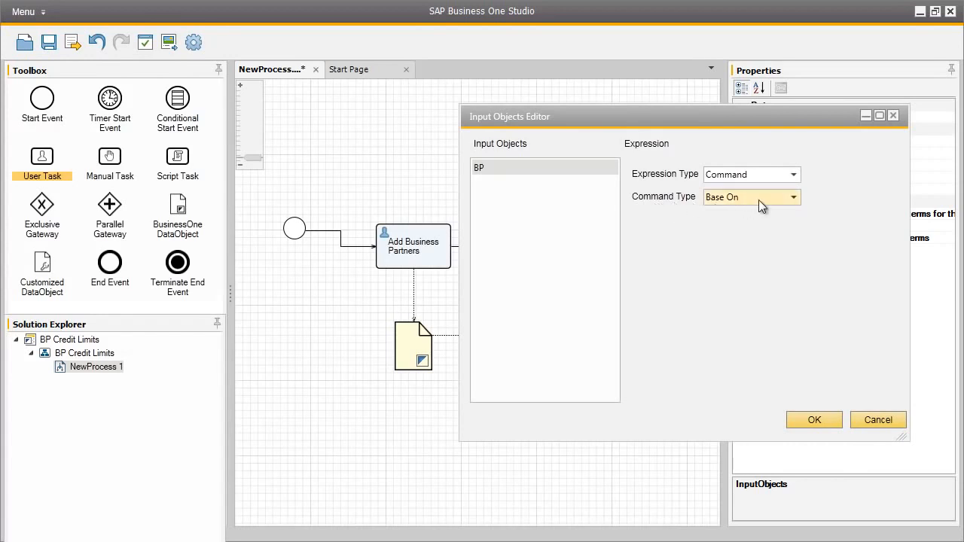
pyautogui.click(820, 419)
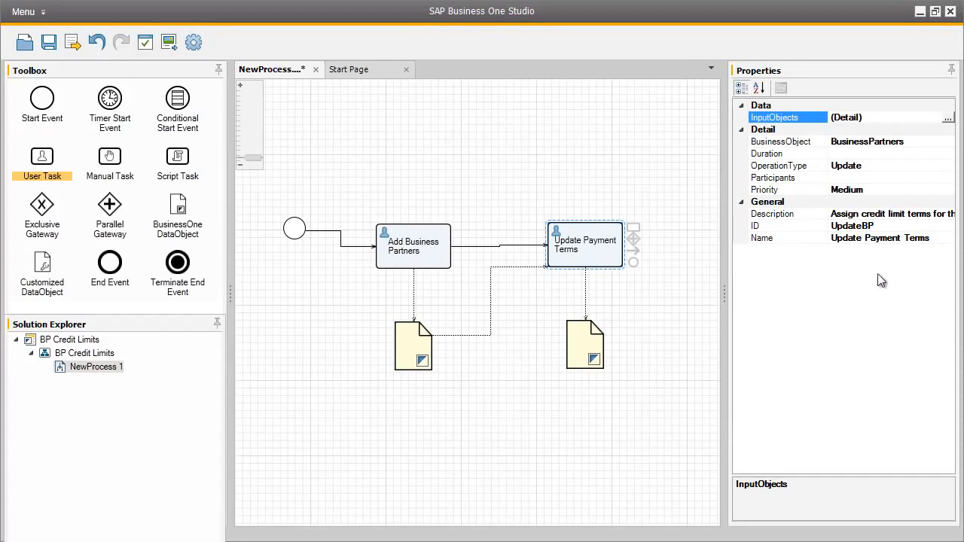
# Add the responsible user's name as participant of the Update Payment Terms task, skipping the company login.
pyautogui.click(885, 177)
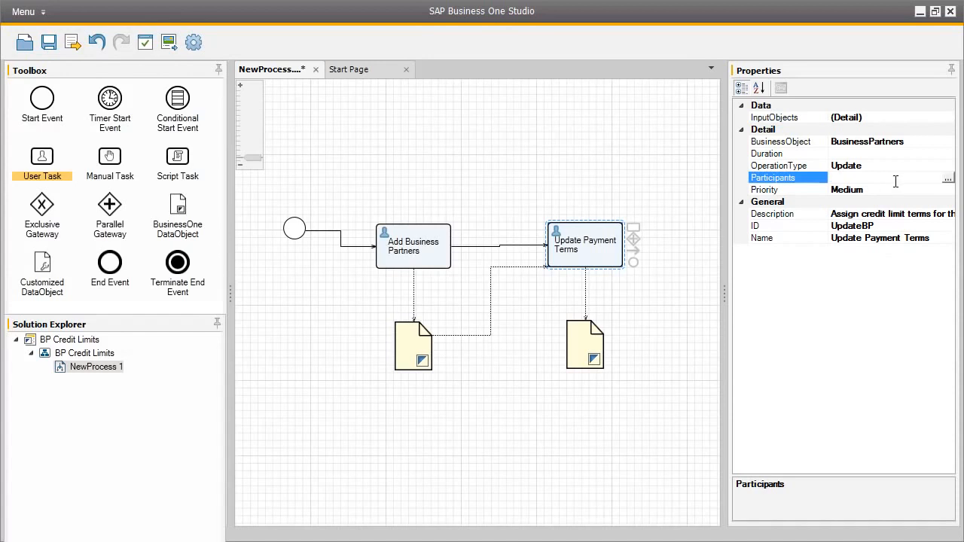
pyautogui.click(947, 178)
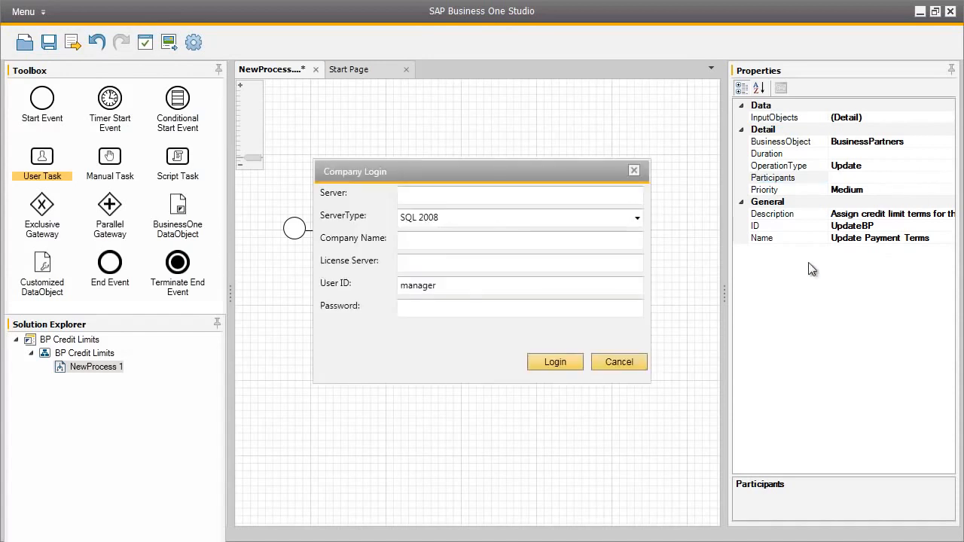
pyautogui.click(619, 362)
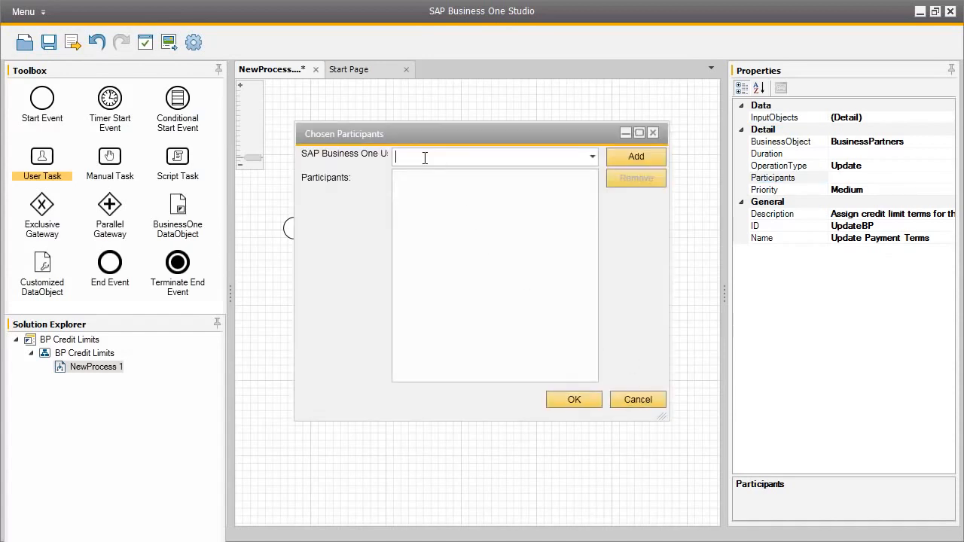
pyautogui.write('bill')
pyautogui.click(631, 155)
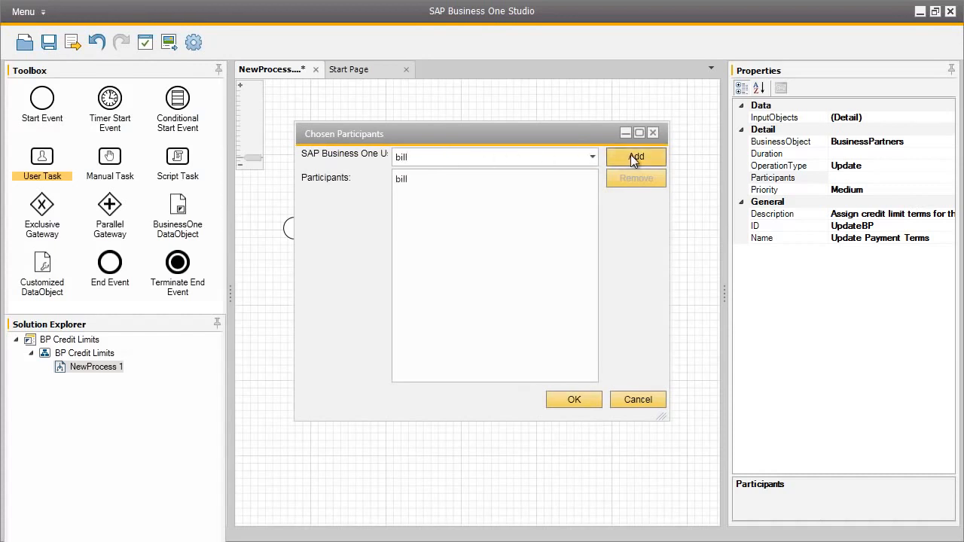
pyautogui.click(512, 181)
pyautogui.click(576, 399)
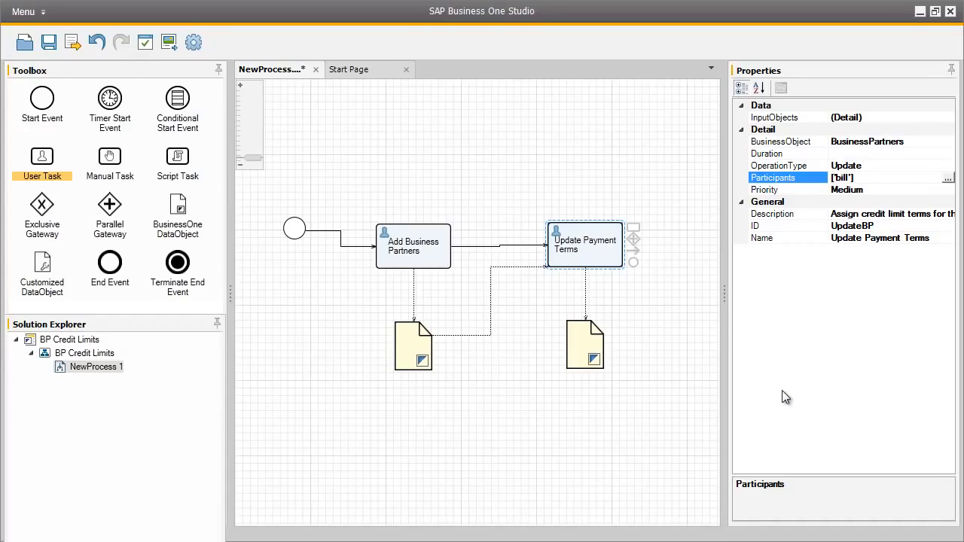
# Place an end event after the Update Payment Terms task and connect the task to it.
pyautogui.moveTo(121, 266); pyautogui.dragTo(698, 256)
pyautogui.moveTo(639, 254); pyautogui.dragTo(699, 256)
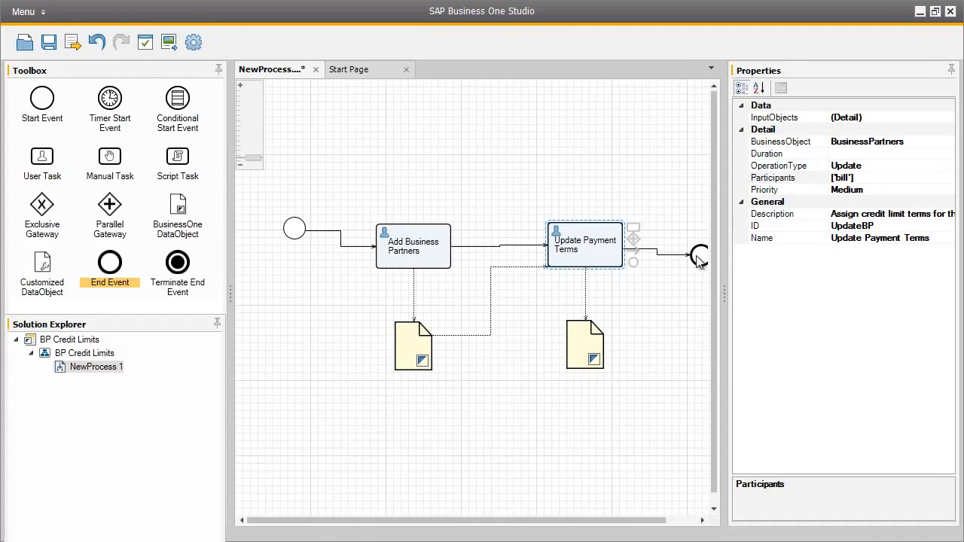
pyautogui.click(699, 258)
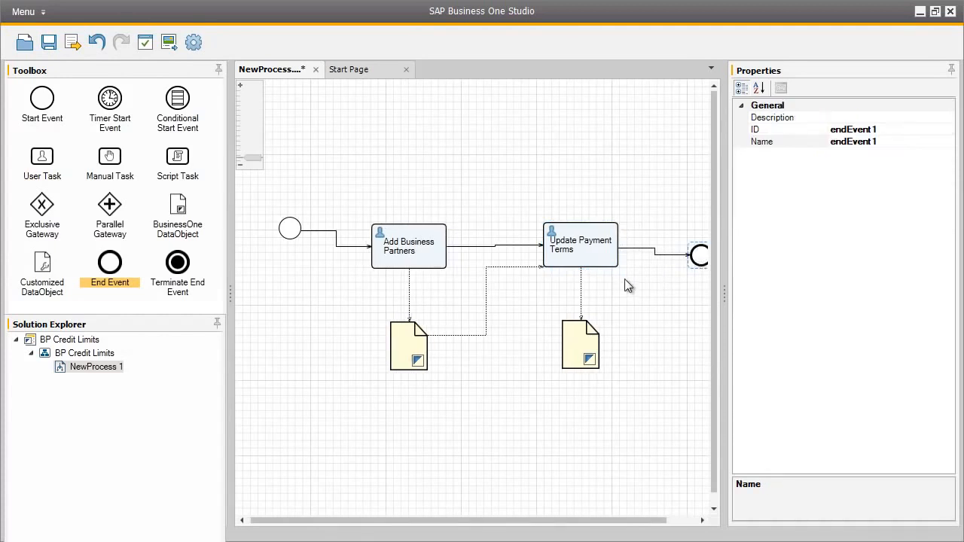
# Save the process and export it to the Workflow folder as an xbml file named BPCreditLimits.
pyautogui.click(49, 43)
pyautogui.click(71, 42)
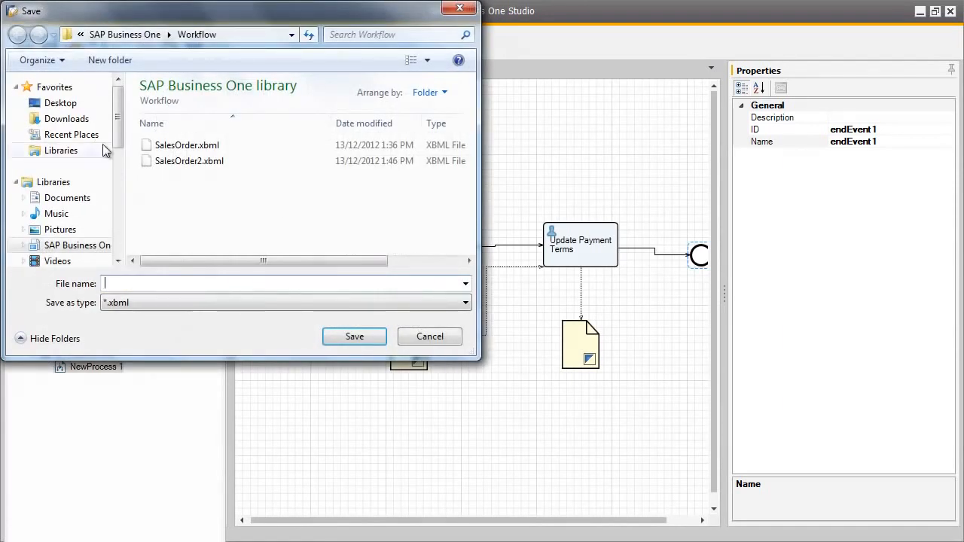
pyautogui.write('BPCr')
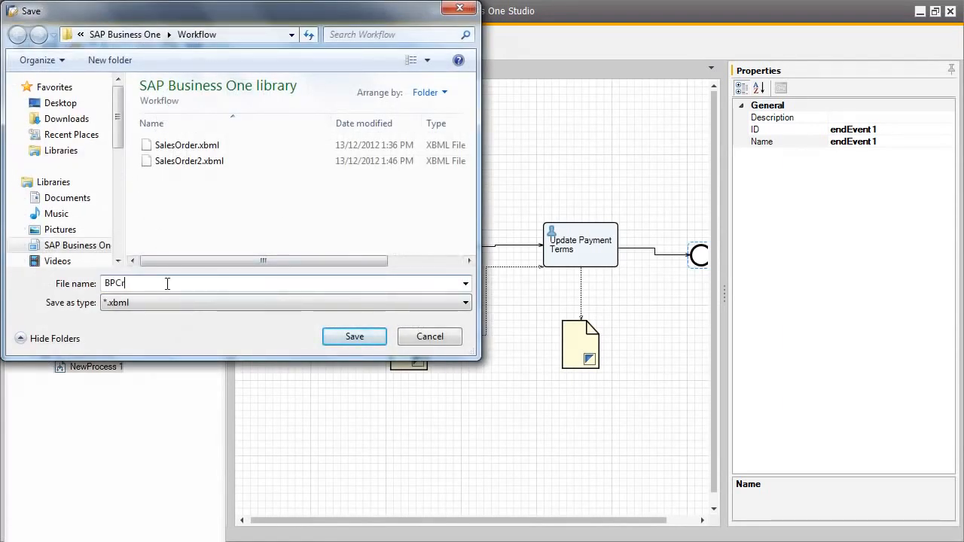
pyautogui.write('editLimits')
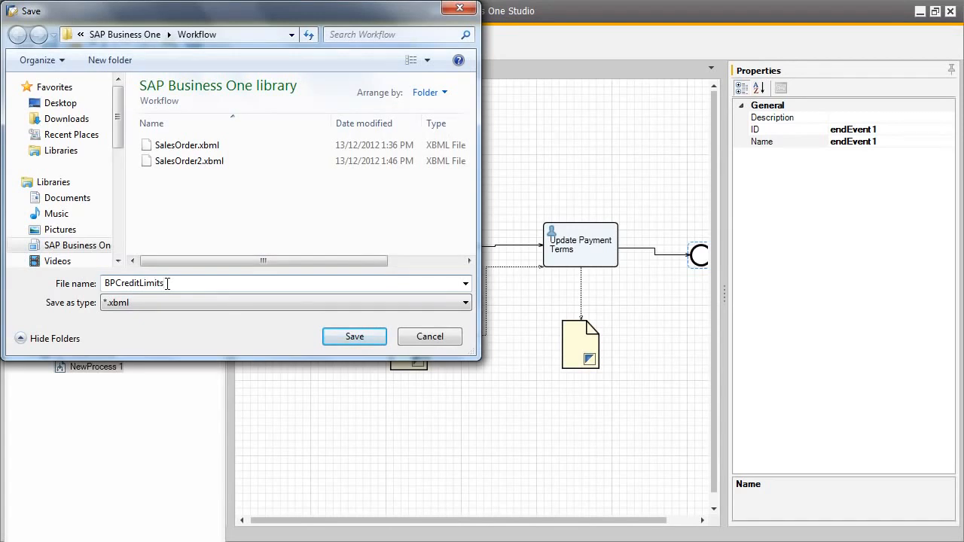
pyautogui.click(360, 339)
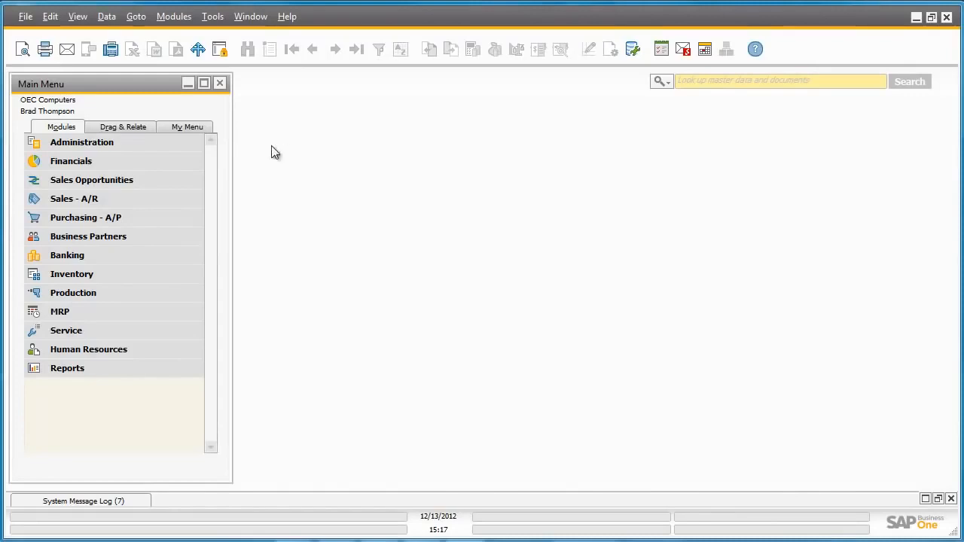
# Switch to the SAP Business One client and open the Workflow Manager.
pyautogui.click(179, 142)
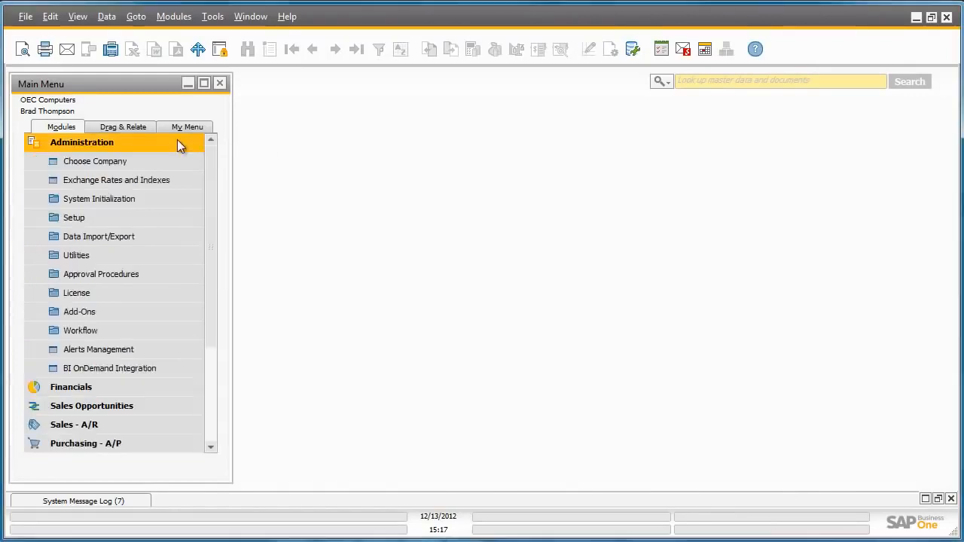
pyautogui.click(177, 332)
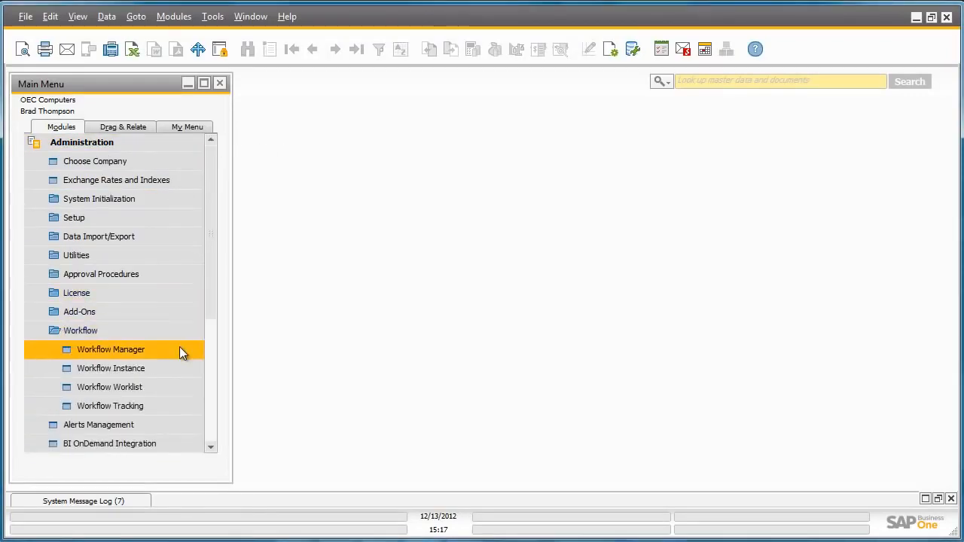
pyautogui.click(179, 349)
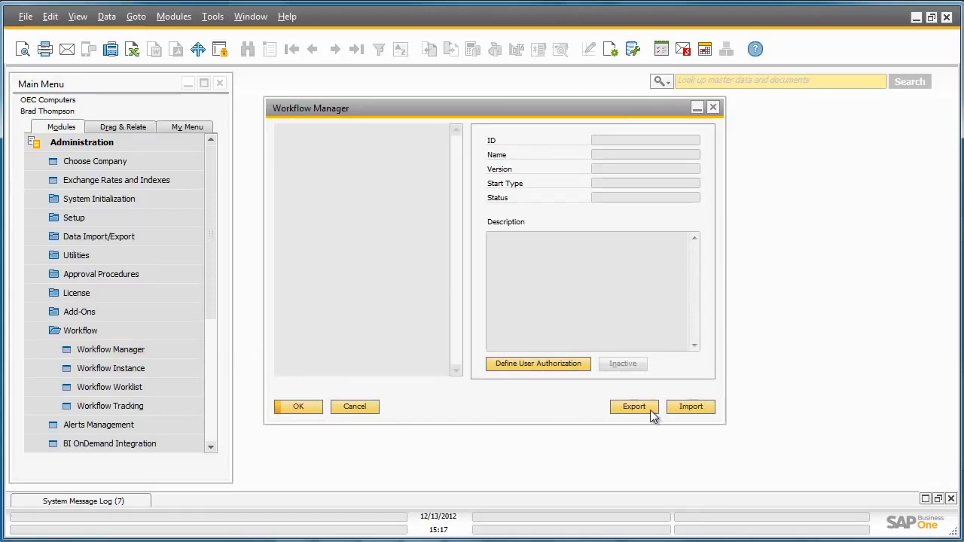
# Import the BPCreditLimits.xbml template from the Workflow folder into the Workflow Manager.
pyautogui.click(686, 407)
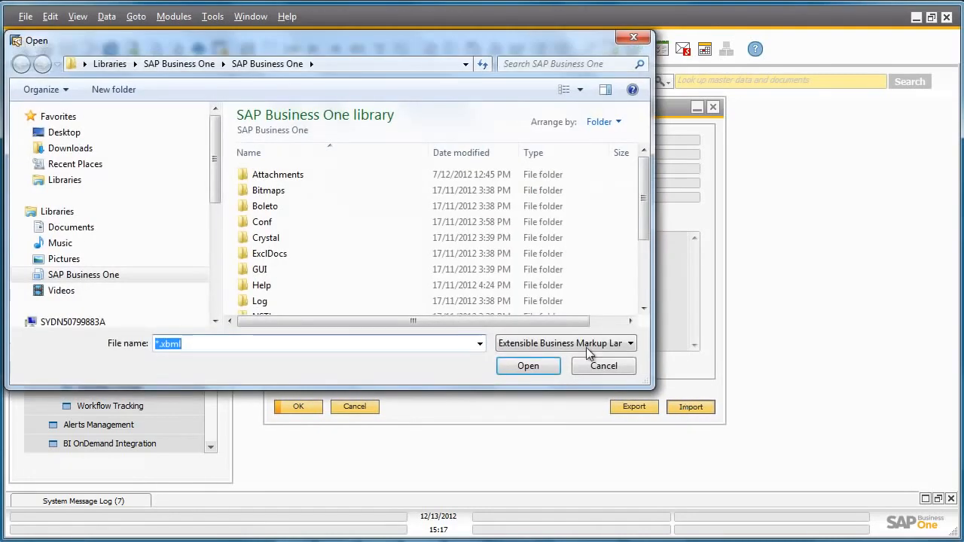
pyautogui.moveTo(642, 217); pyautogui.dragTo(645, 285)
pyautogui.click(380, 310)
pyautogui.doubleClick(379, 310)
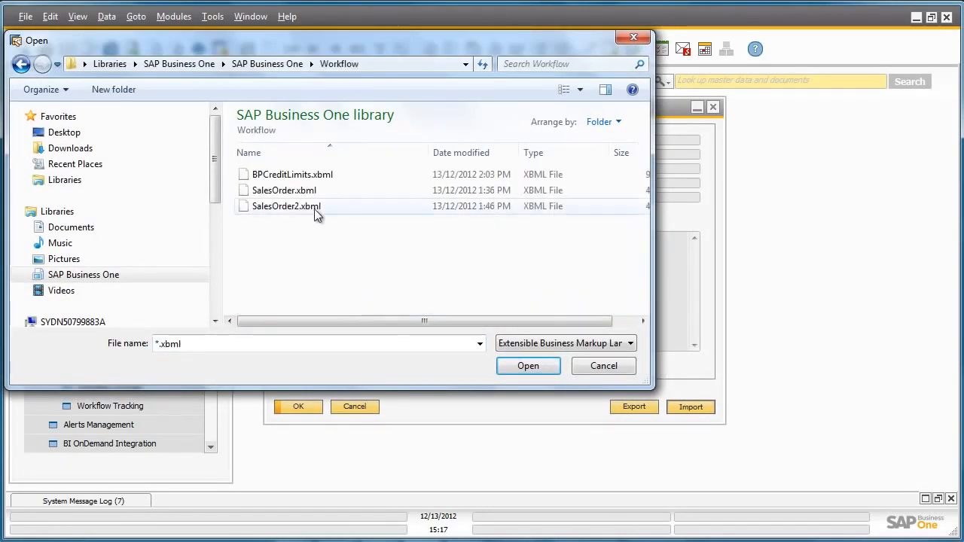
pyautogui.doubleClick(303, 177)
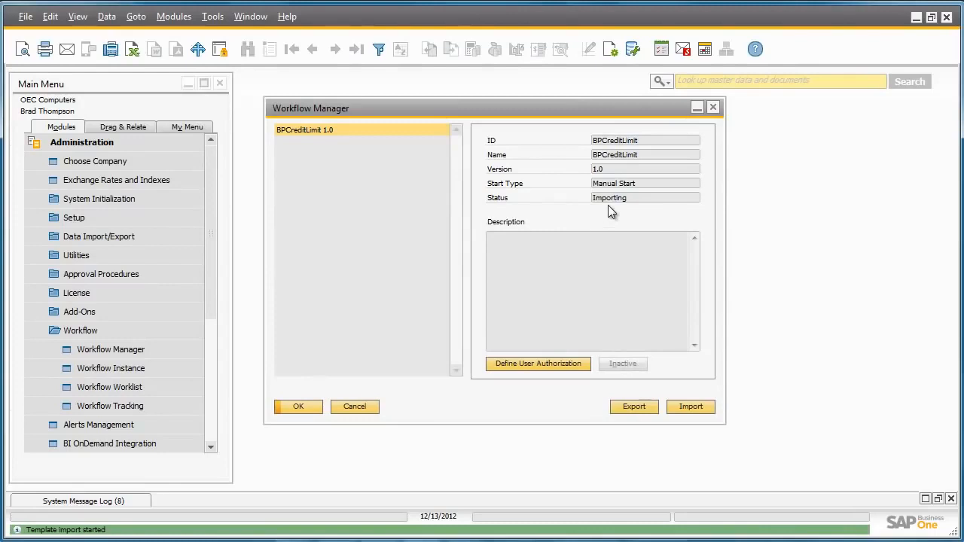
# Reopen the Workflow Manager, activate the BPCreditLimit 1.0 template and close the window.
pyautogui.click(309, 407)
pyautogui.click(178, 351)
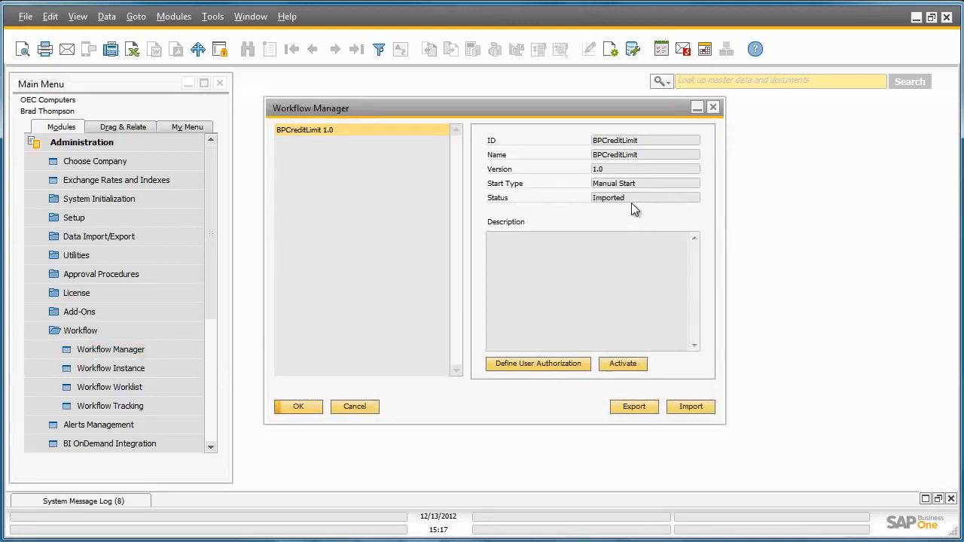
pyautogui.click(630, 364)
pyautogui.click(306, 407)
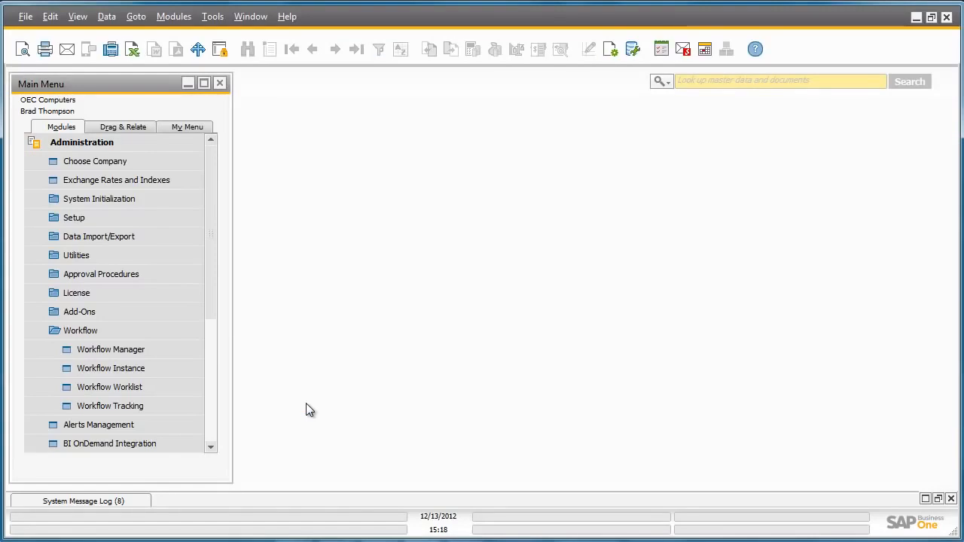
# Start a new workflow instance from the BPCreditLimit 1.0 template and close the Workflow Instance window.
pyautogui.click(182, 375)
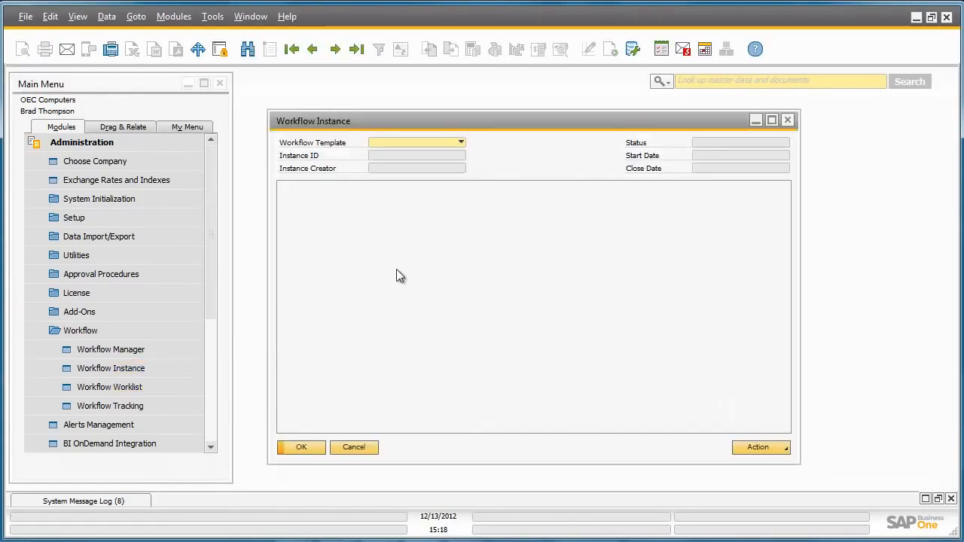
pyautogui.click(460, 141)
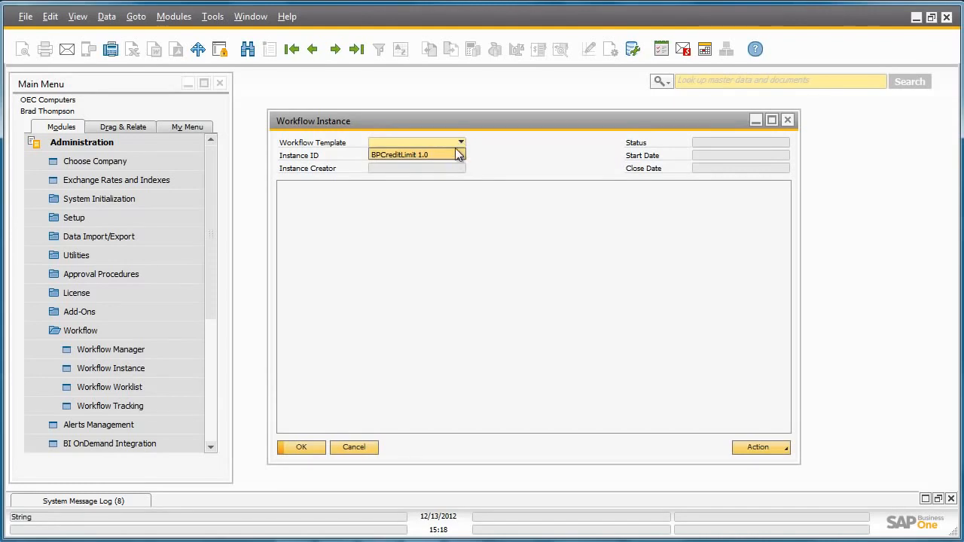
pyautogui.click(453, 154)
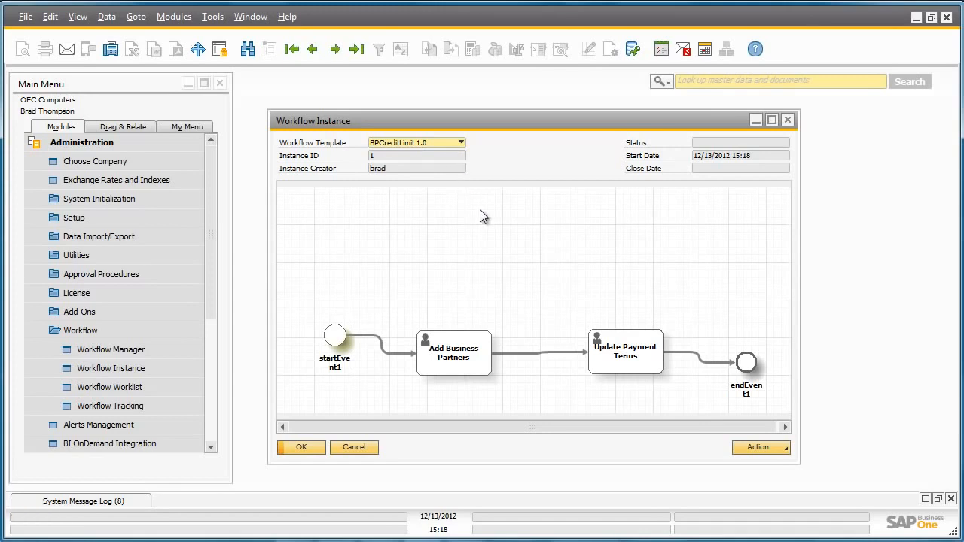
pyautogui.click(765, 447)
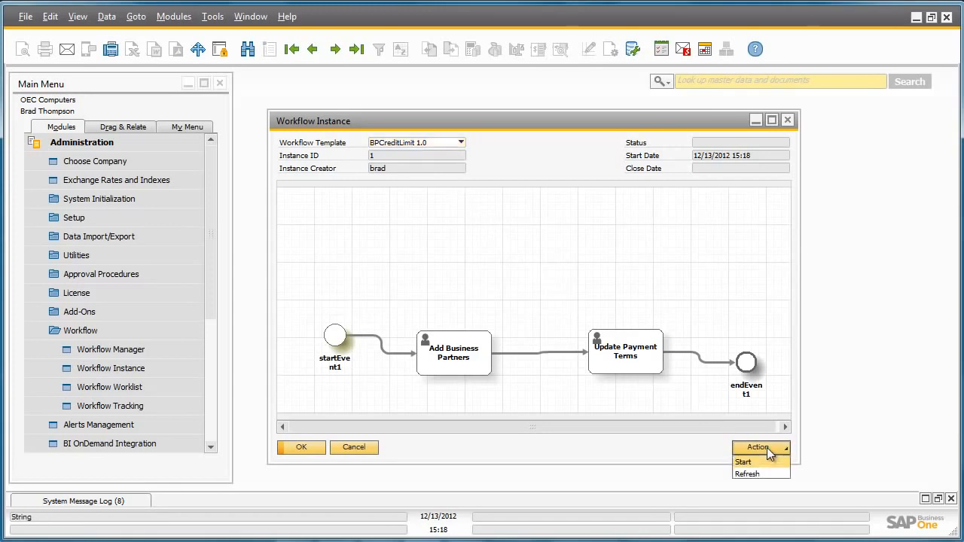
pyautogui.click(769, 461)
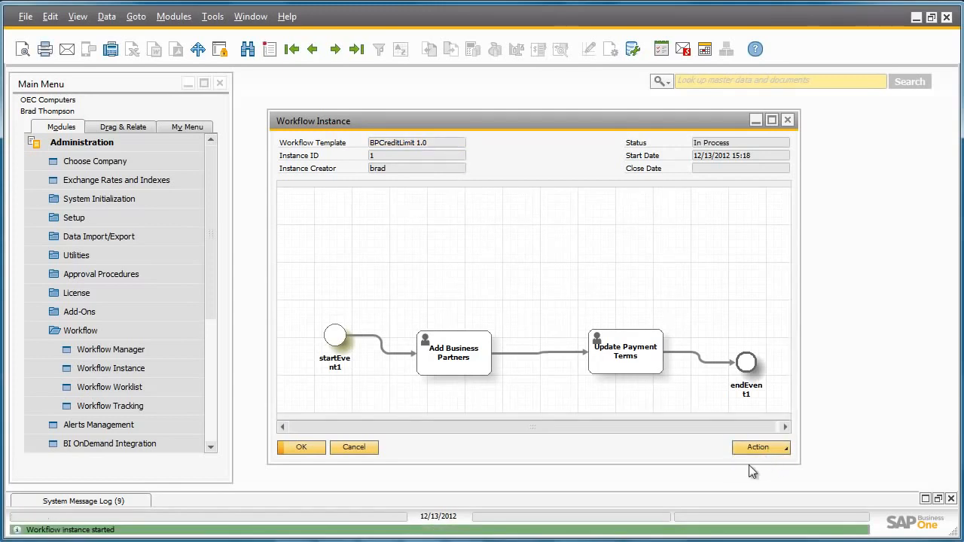
pyautogui.click(302, 448)
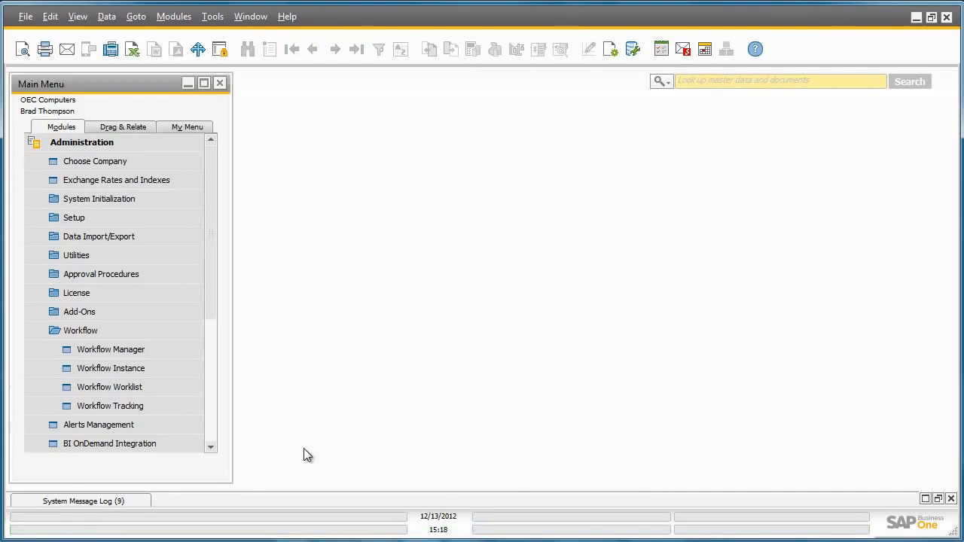
# Open the Workflow Worklist, pick up the Add Business Partners task and start processing it from its task details.
pyautogui.click(193, 387)
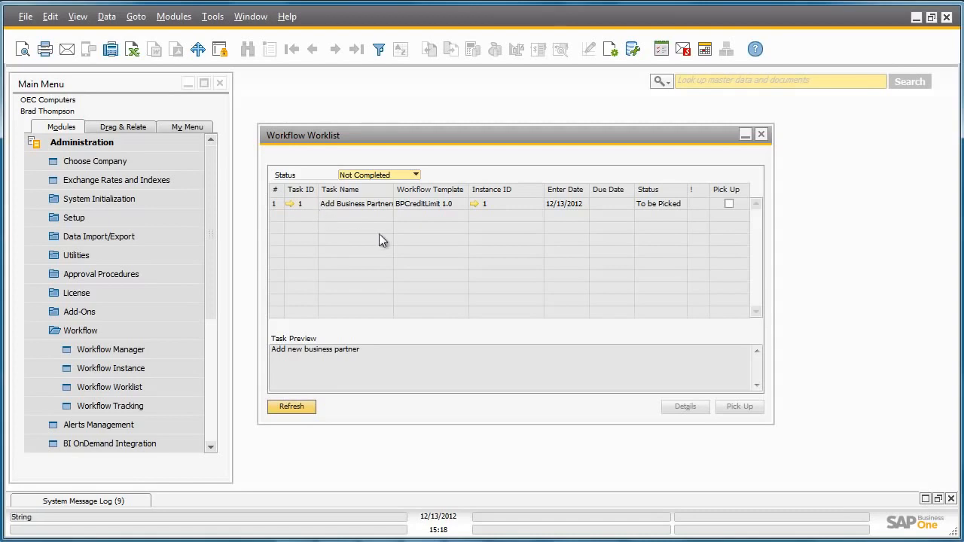
pyautogui.click(729, 204)
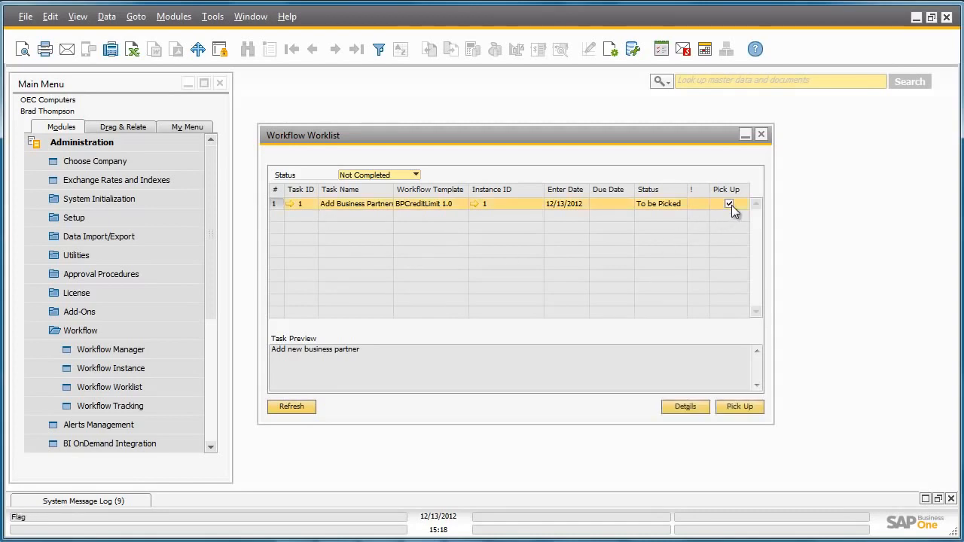
pyautogui.click(750, 405)
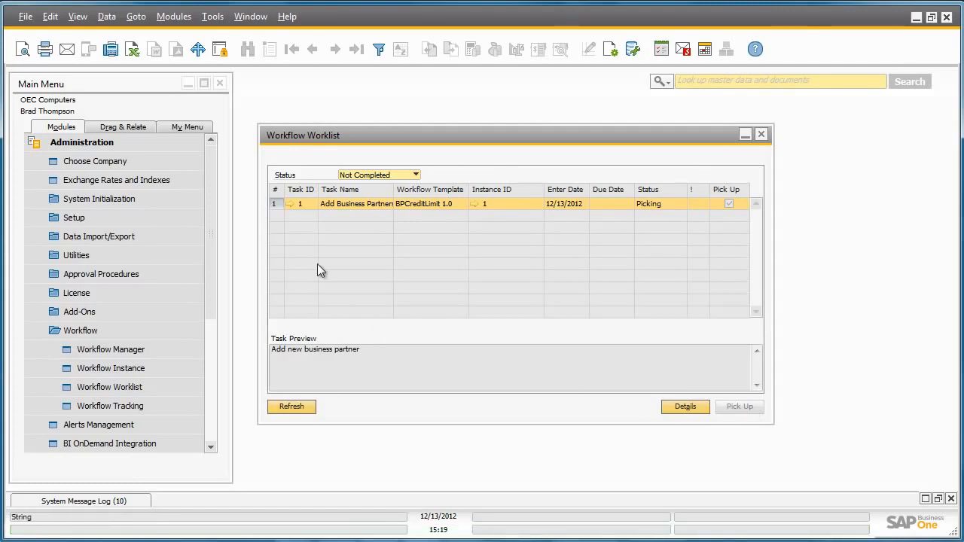
pyautogui.click(289, 204)
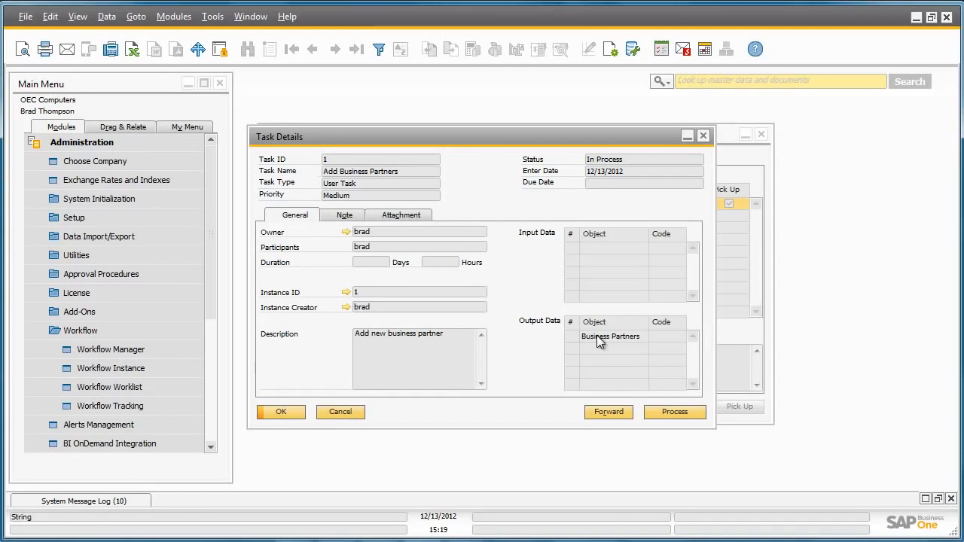
pyautogui.click(689, 415)
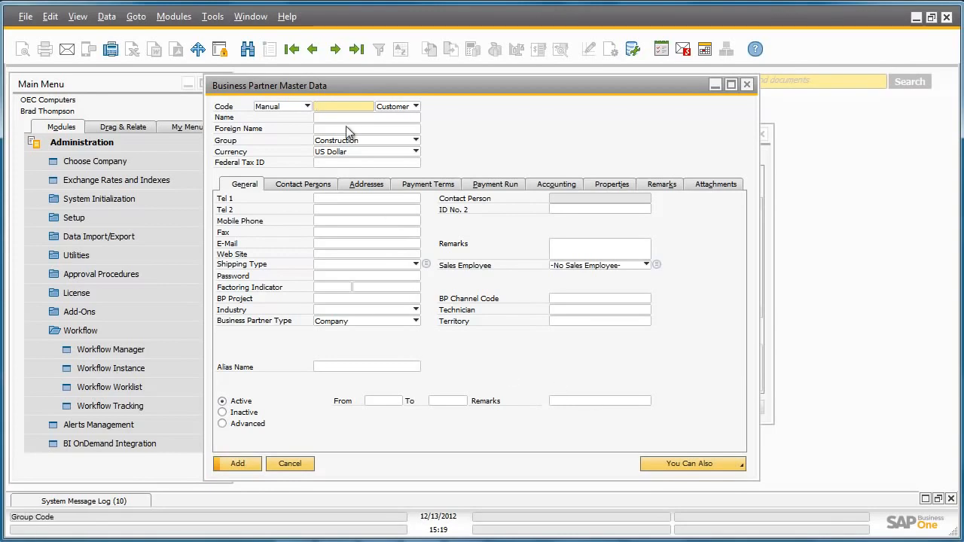
# Add a Vendor business partner with its code and full name, close the task details and refresh the worklist.
pyautogui.write('T00001')
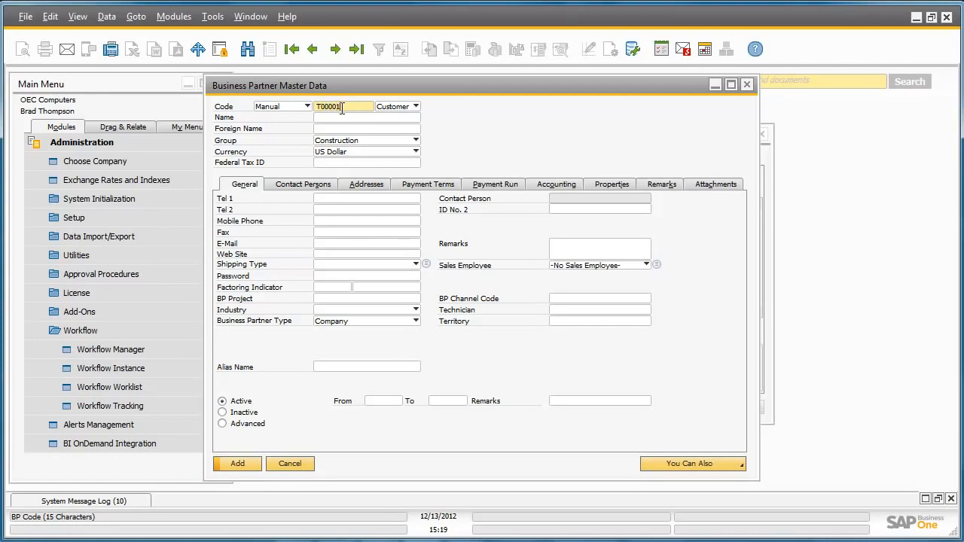
pyautogui.press('Tab')
pyautogui.press('v')
pyautogui.press('Tab')
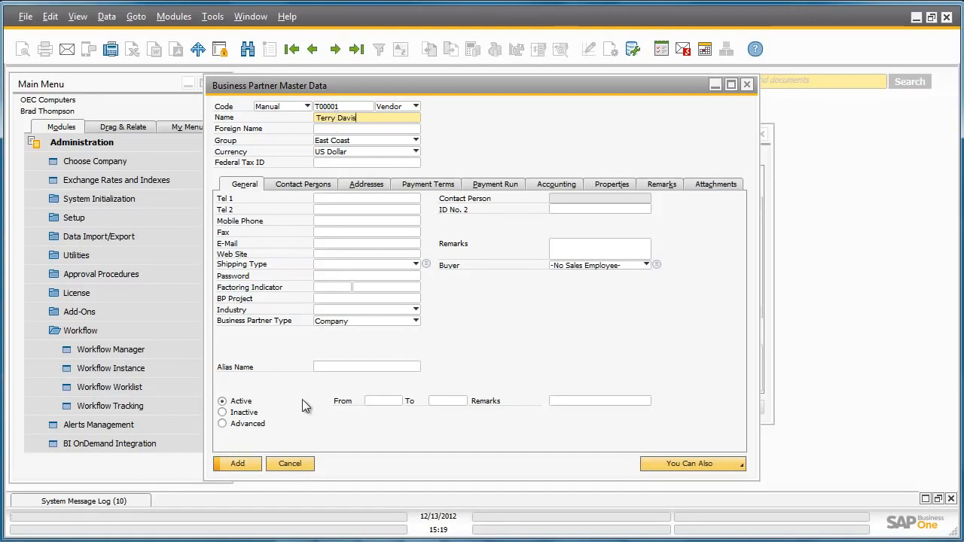
pyautogui.click(250, 463)
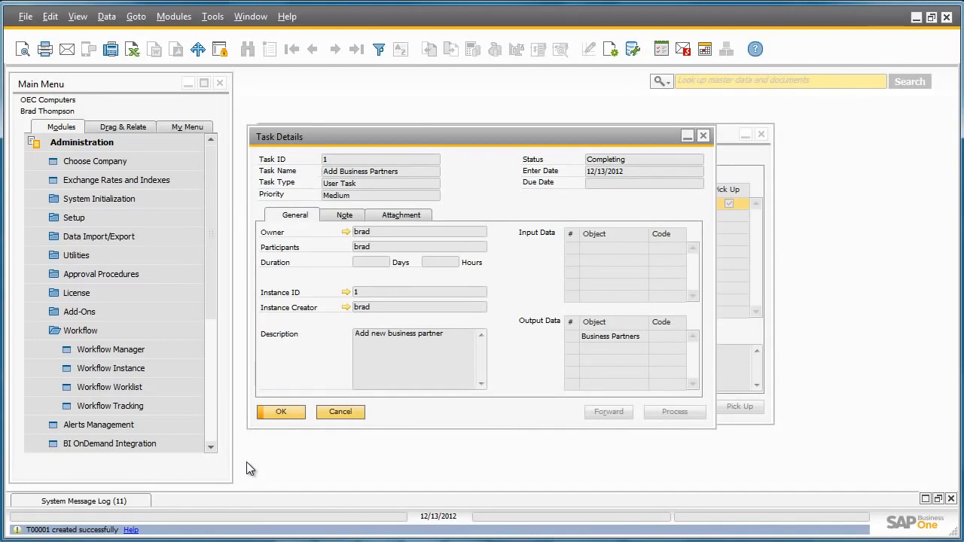
pyautogui.click(289, 413)
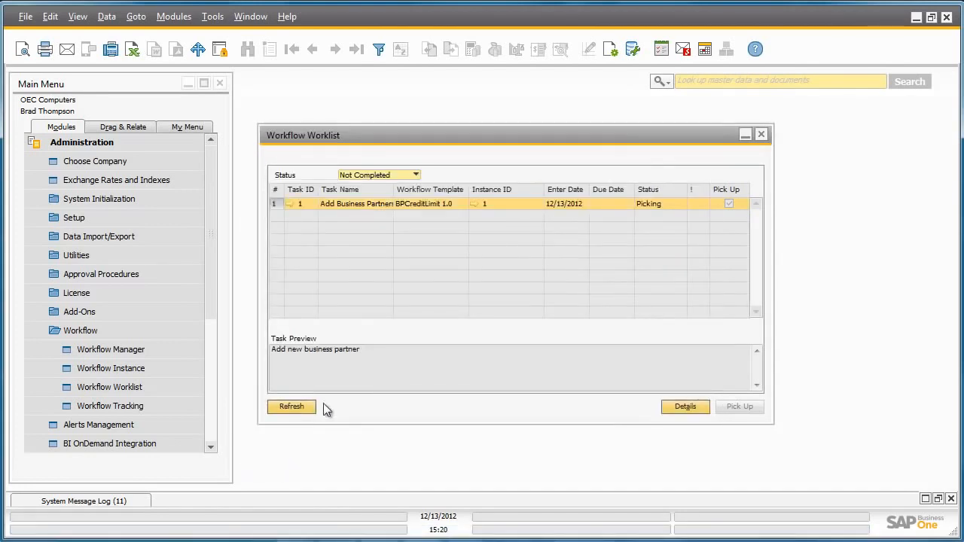
pyautogui.click(294, 407)
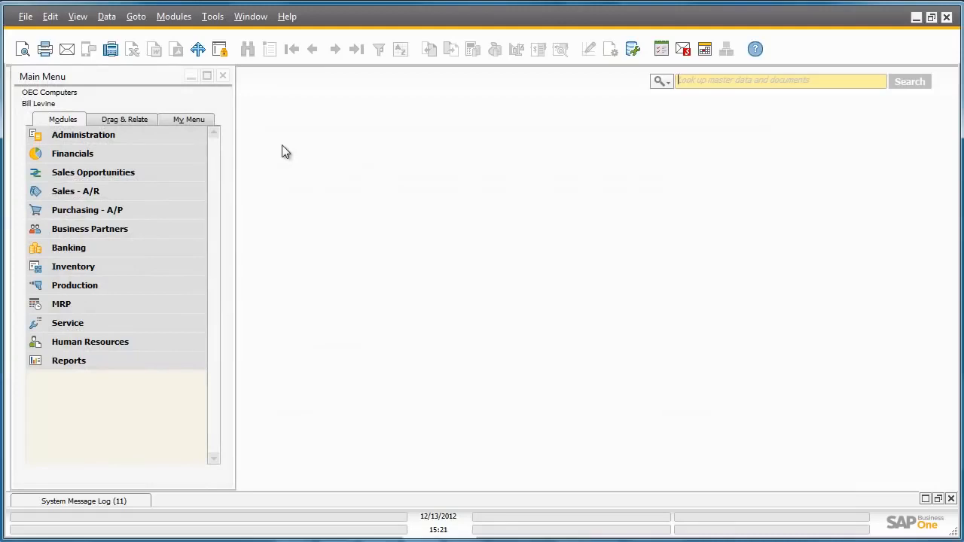
# Open the Workflow Worklist from the Administration module in the second user's session.
pyautogui.click(192, 135)
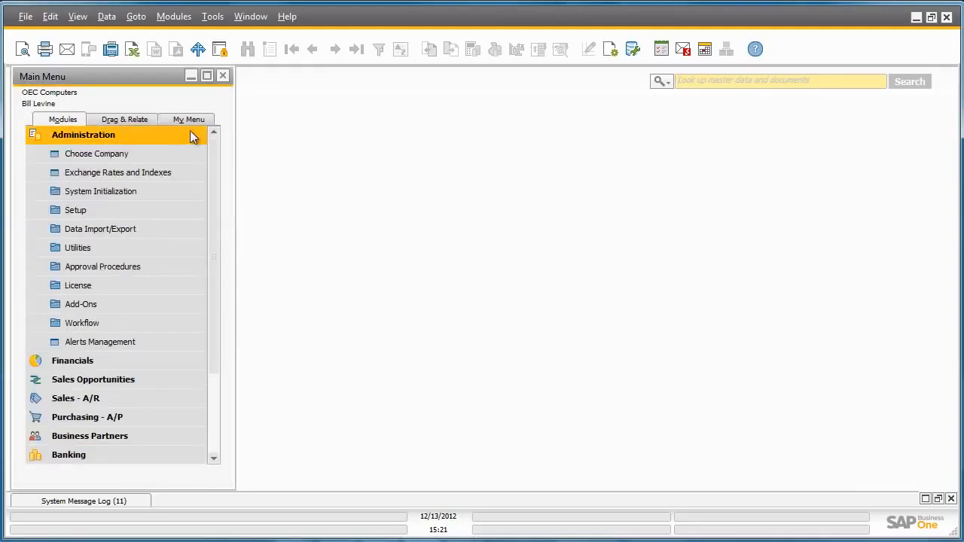
pyautogui.click(181, 330)
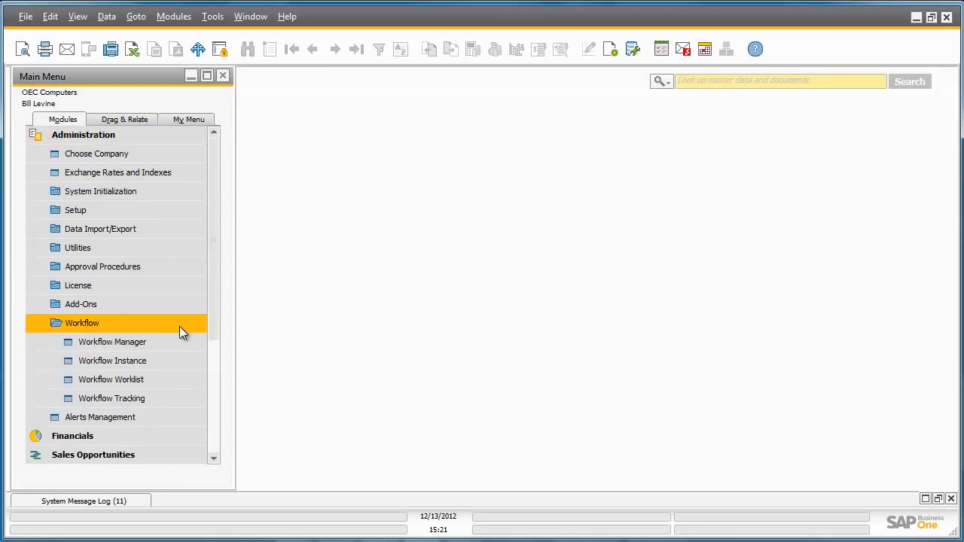
pyautogui.click(185, 380)
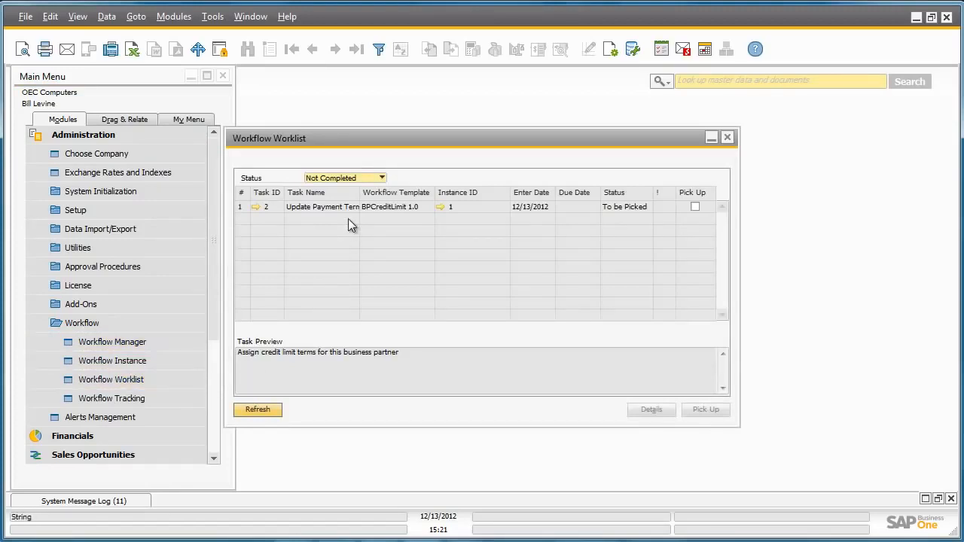
# Pick up the Update Payment Terms task and start processing it from its task details.
pyautogui.click(693, 208)
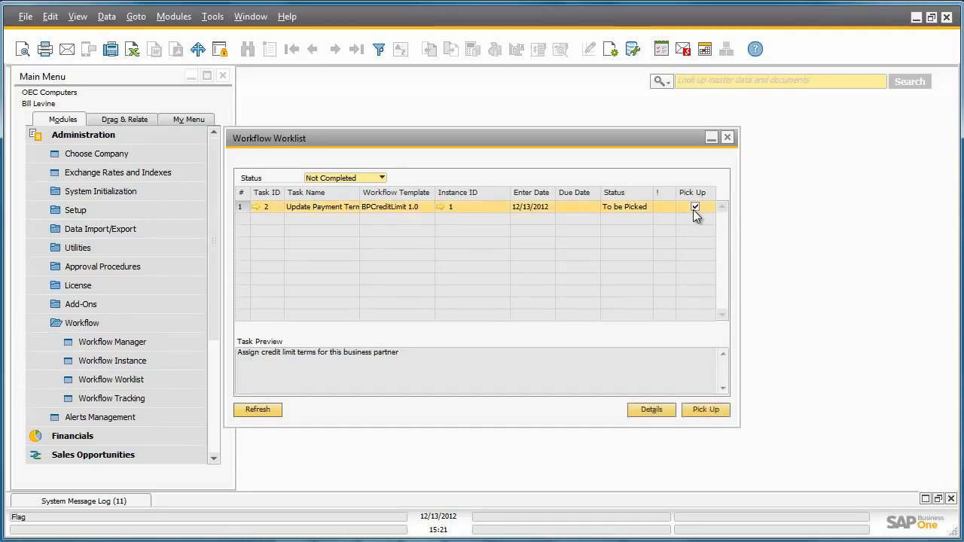
pyautogui.click(707, 409)
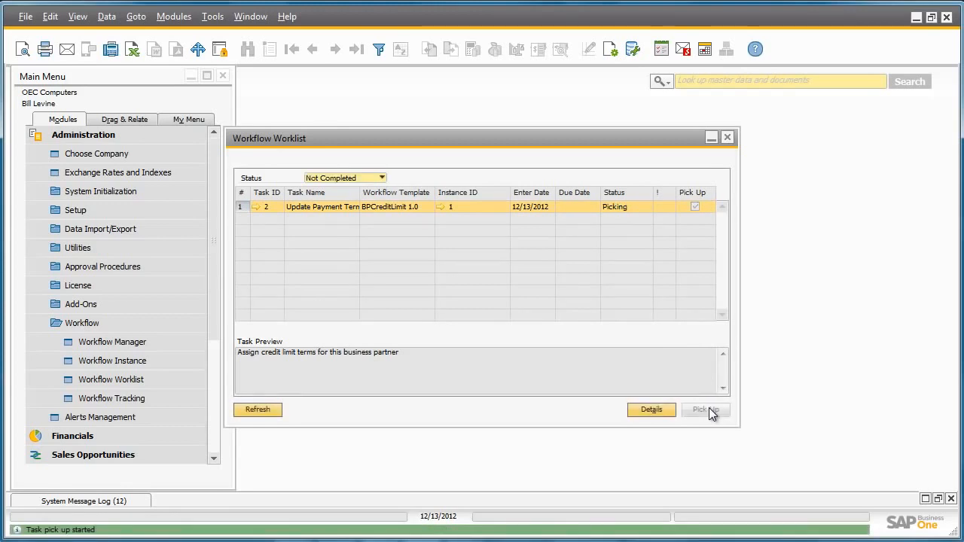
pyautogui.click(255, 209)
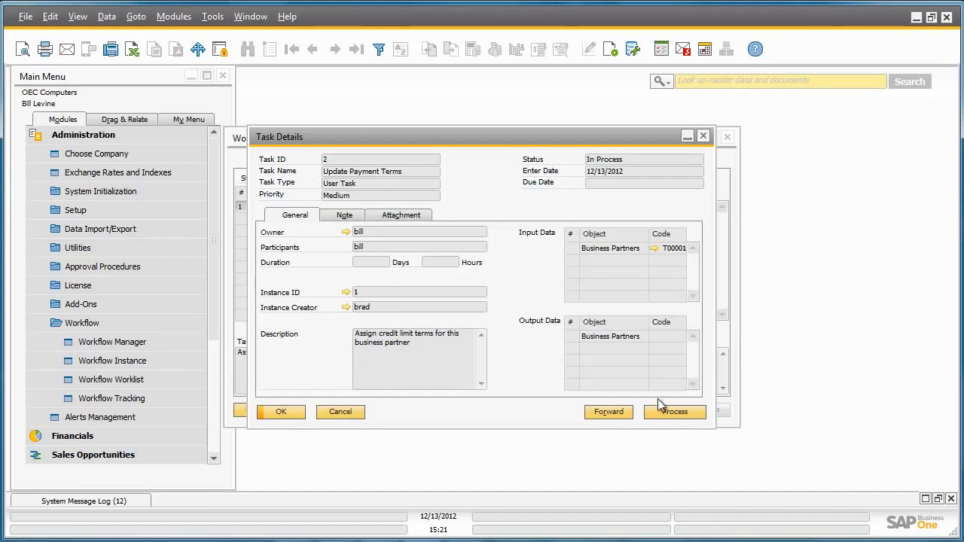
pyautogui.click(682, 412)
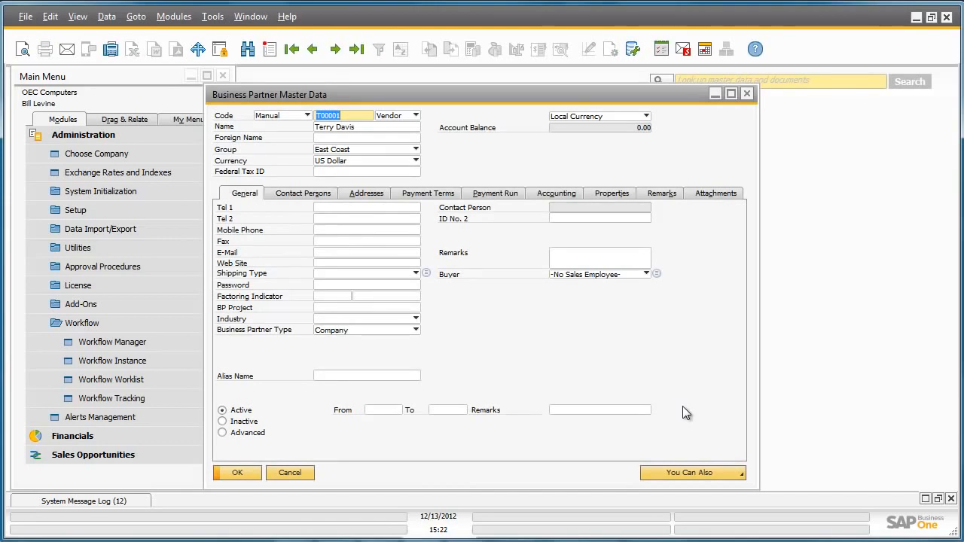
# Set the business partner's credit limit to 10,000 in the payment terms and update the record.
pyautogui.click(433, 195)
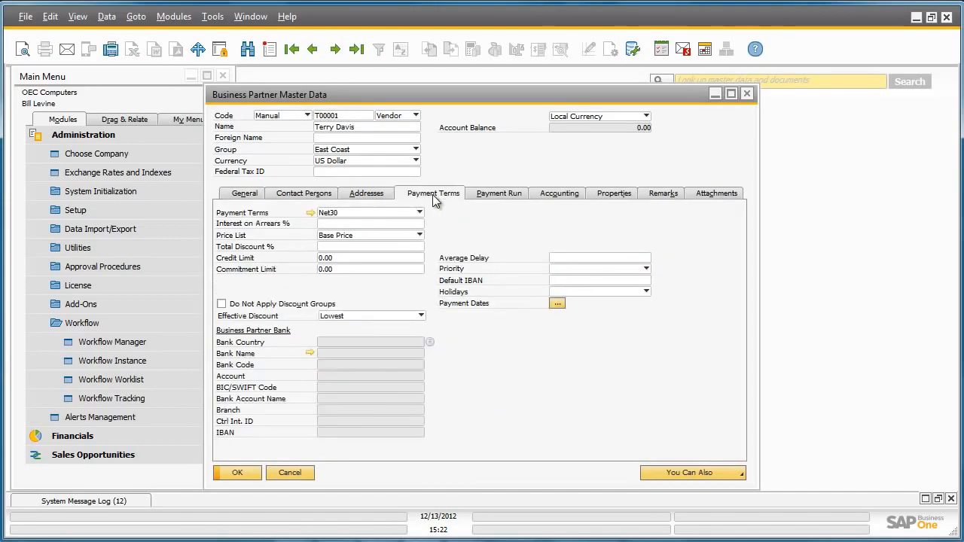
pyautogui.click(355, 256)
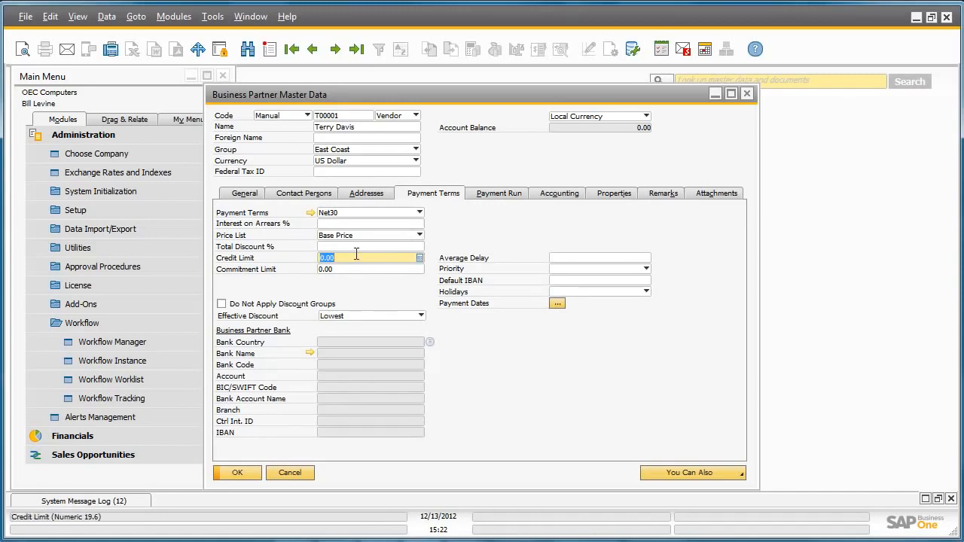
pyautogui.write('10000')
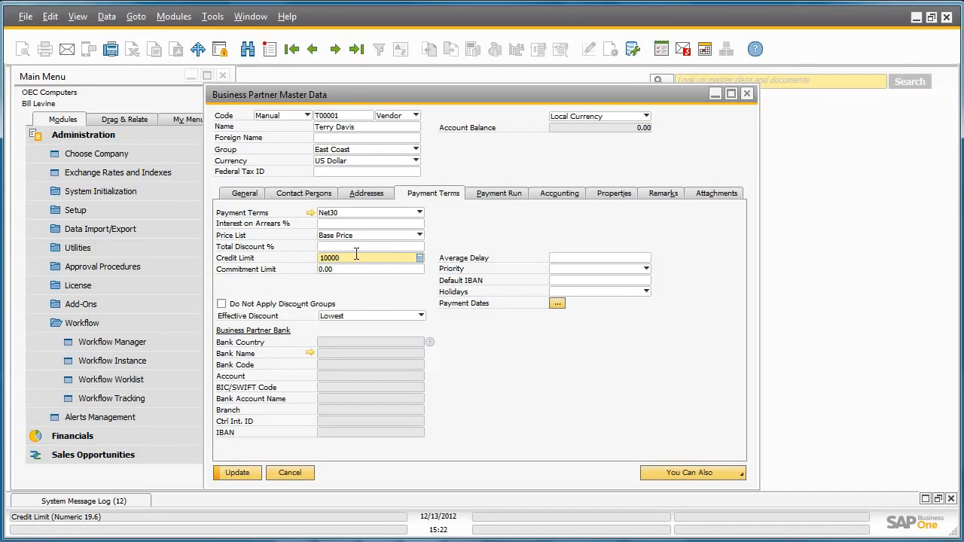
pyautogui.press('Tab')
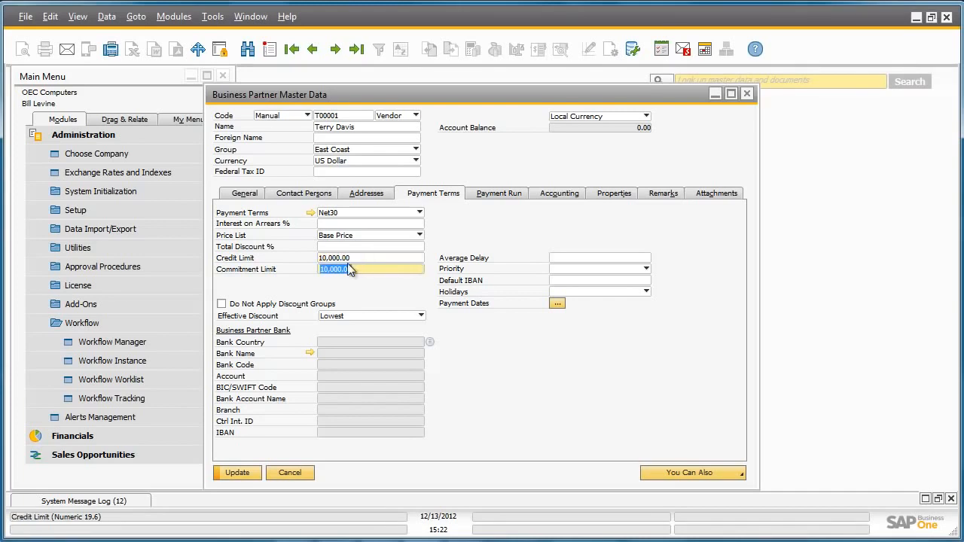
pyautogui.click(238, 473)
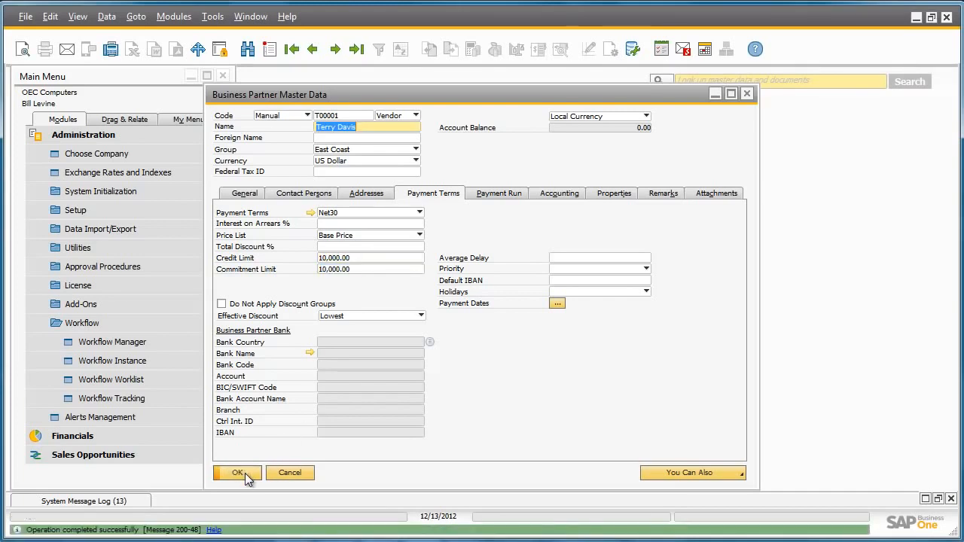
# Close the business partner record and the Update Payment Terms task details, and refresh the worklist.
pyautogui.click(246, 475)
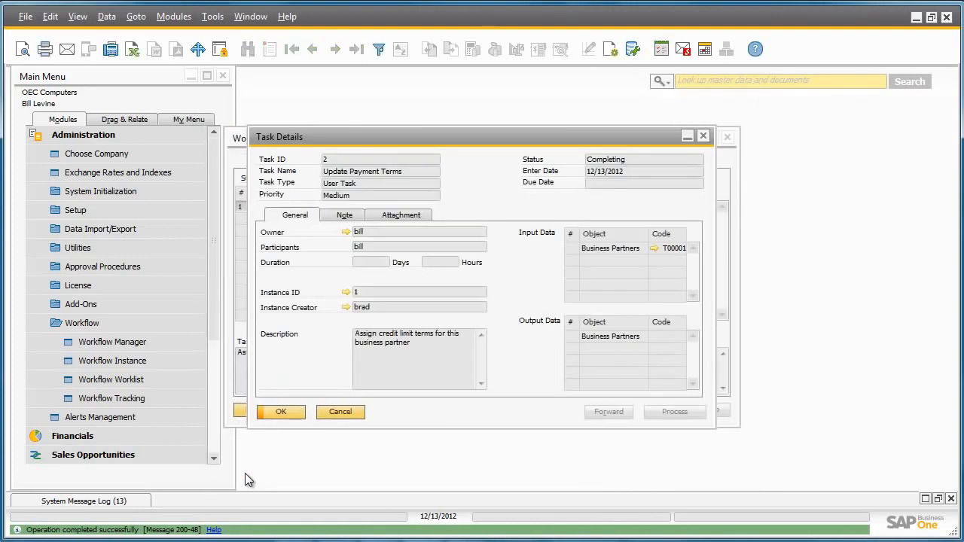
pyautogui.click(278, 414)
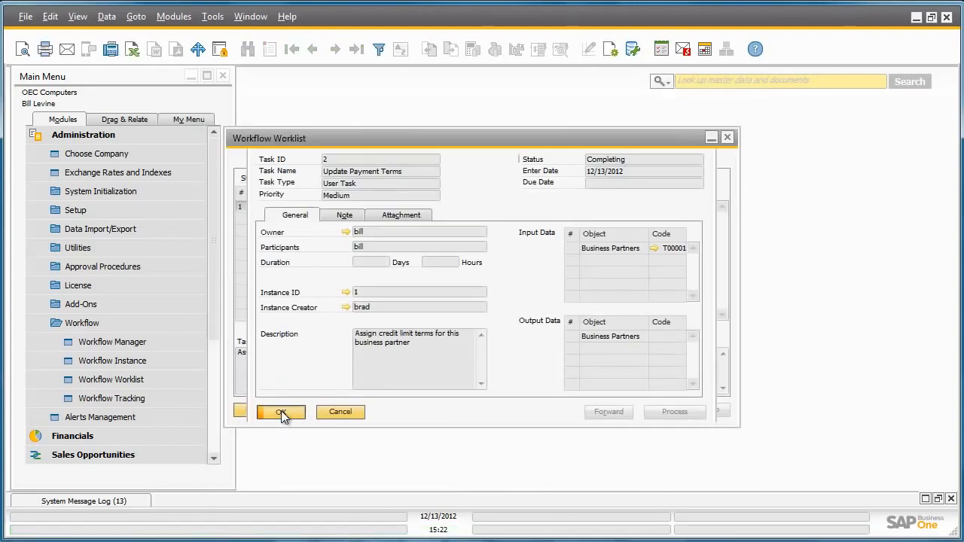
pyautogui.click(263, 415)
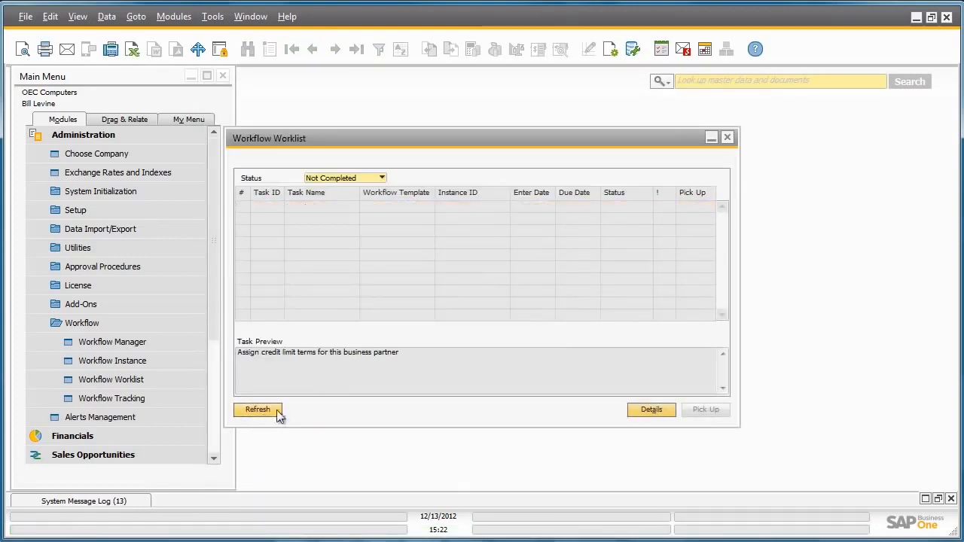